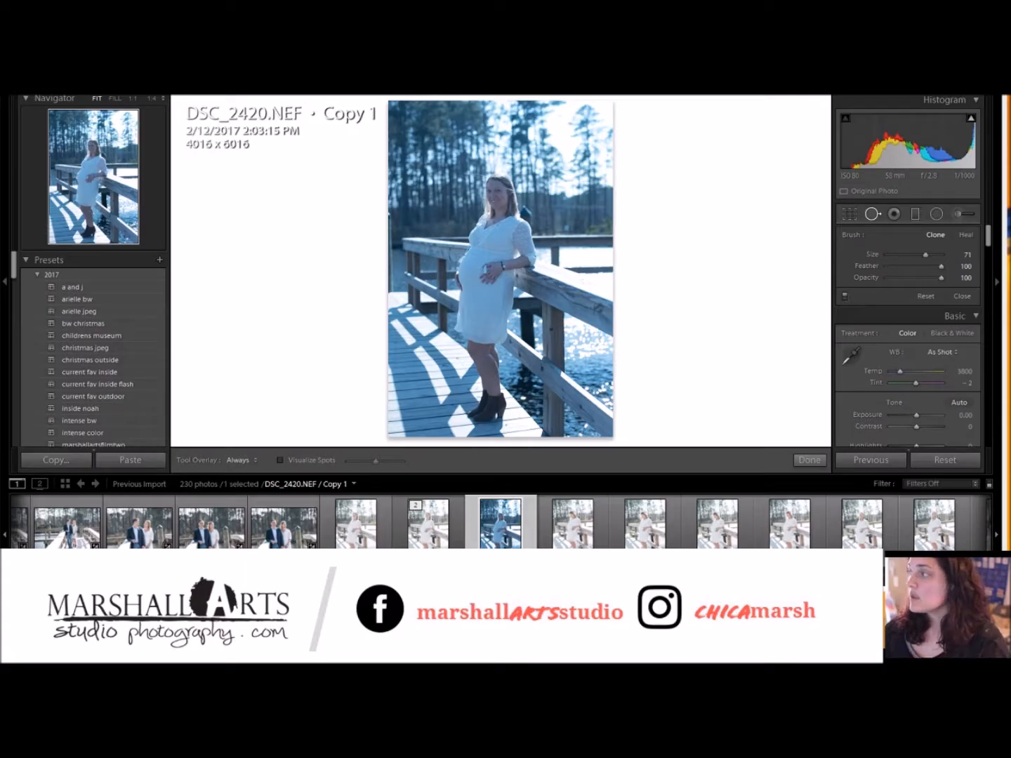
Step: Try the "a and j" preset on the photo, and reset its develop settings
{"action": "left_click", "coordinate": [91, 285]}
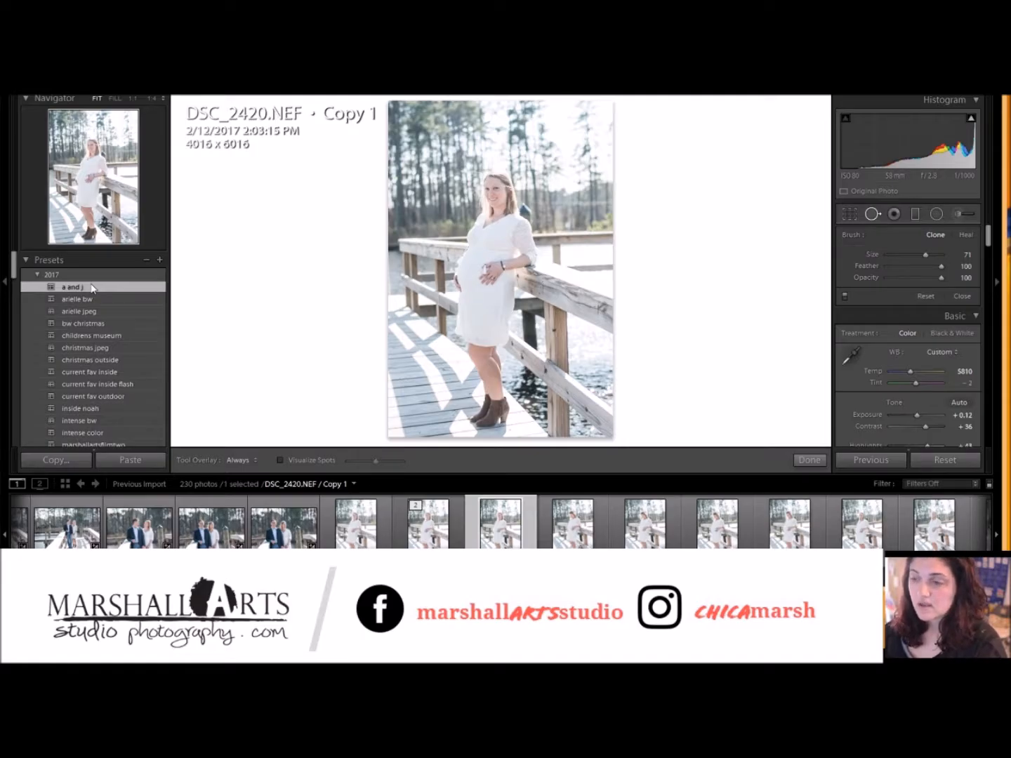
{"action": "left_click", "coordinate": [944, 461]}
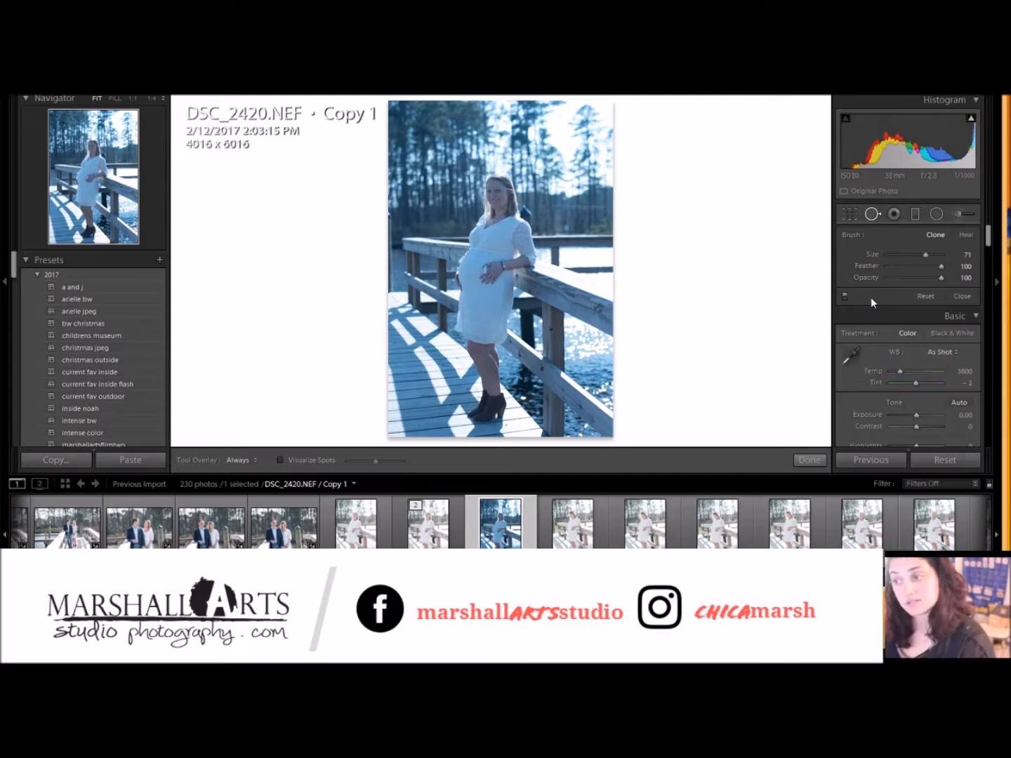
Step: Raise the black point of the RGB point curve slightly and lift its midtones to brighten the photo
{"action": "scroll", "coordinate": [920, 412], "scroll_direction": "down", "scroll_amount": 3}
{"action": "left_click", "coordinate": [920, 420]}
{"action": "scroll", "coordinate": [850, 355], "scroll_direction": "down", "scroll_amount": 2}
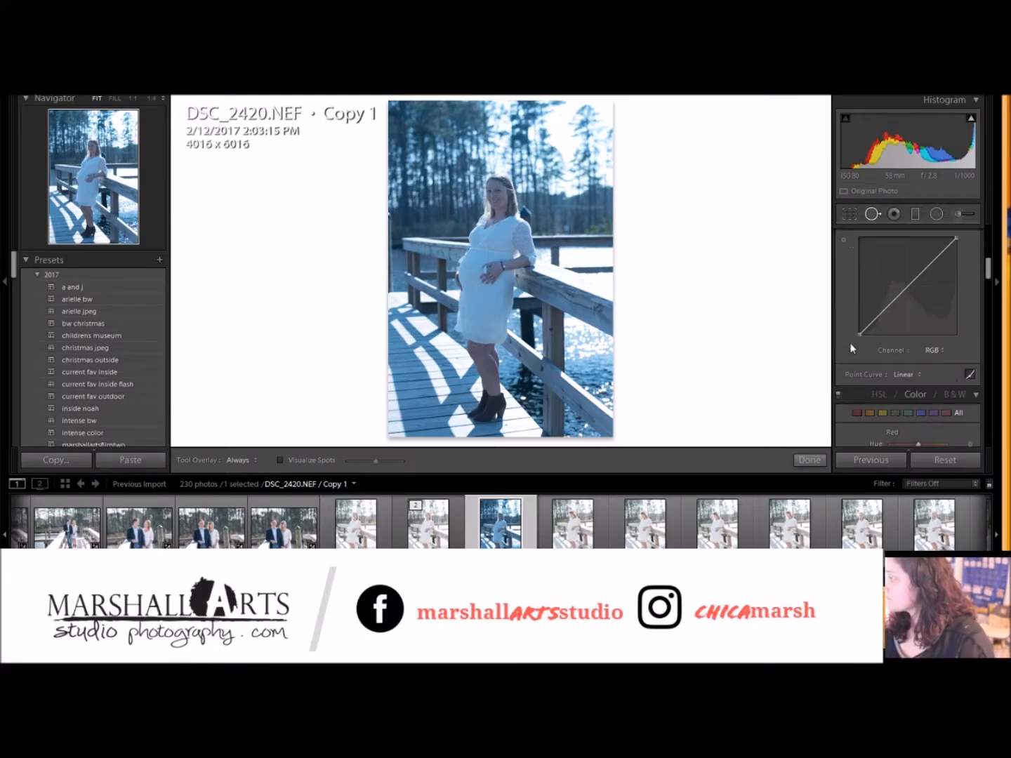
{"action": "left_click_drag", "start_coordinate": [860, 335], "coordinate": [859, 332]}
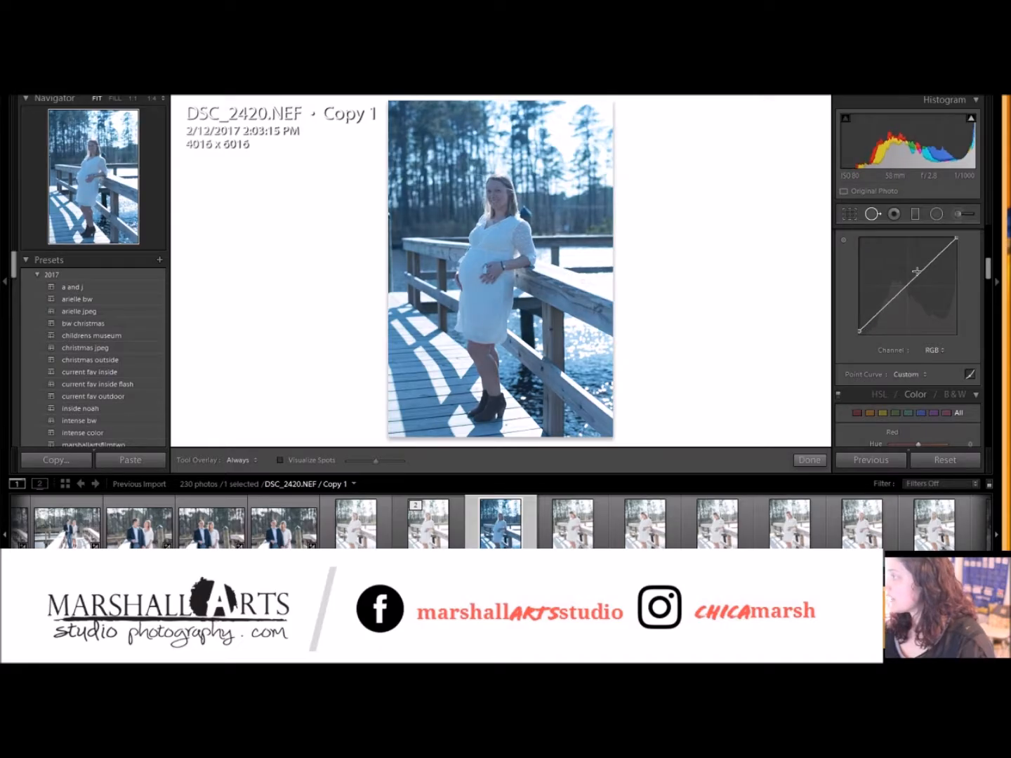
{"action": "left_click_drag", "start_coordinate": [902, 286], "coordinate": [903, 272]}
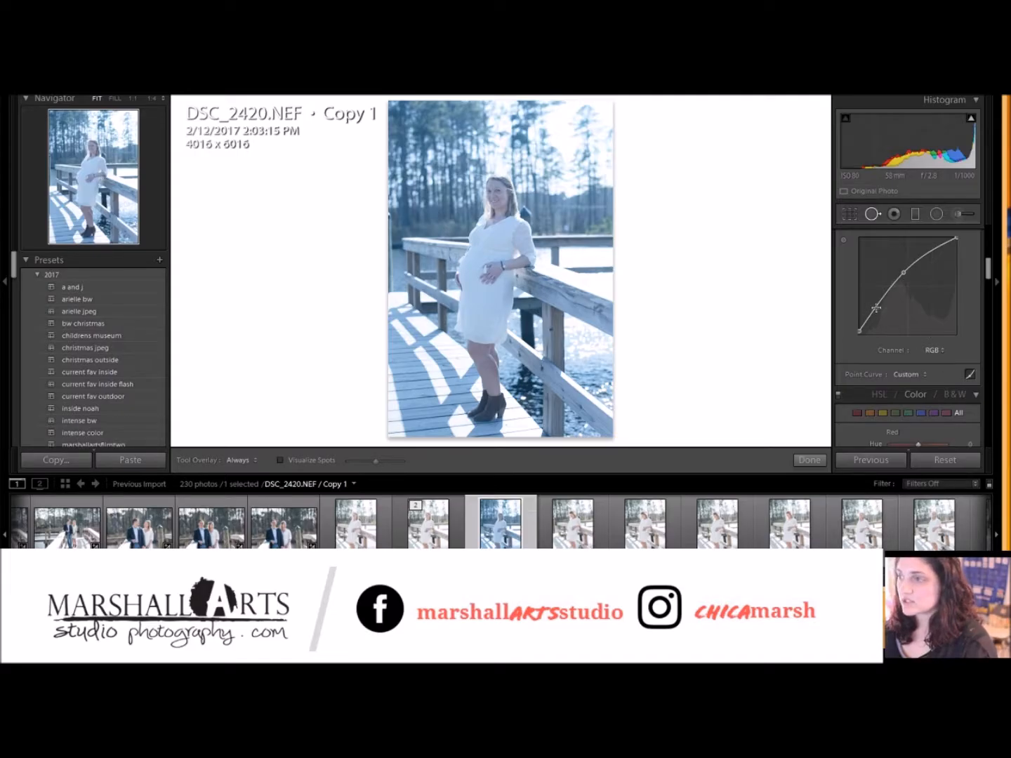
Step: Set the exposure to +0.36 and the white balance temperature to 5095
{"action": "scroll", "coordinate": [964, 306], "scroll_direction": "up", "scroll_amount": 5}
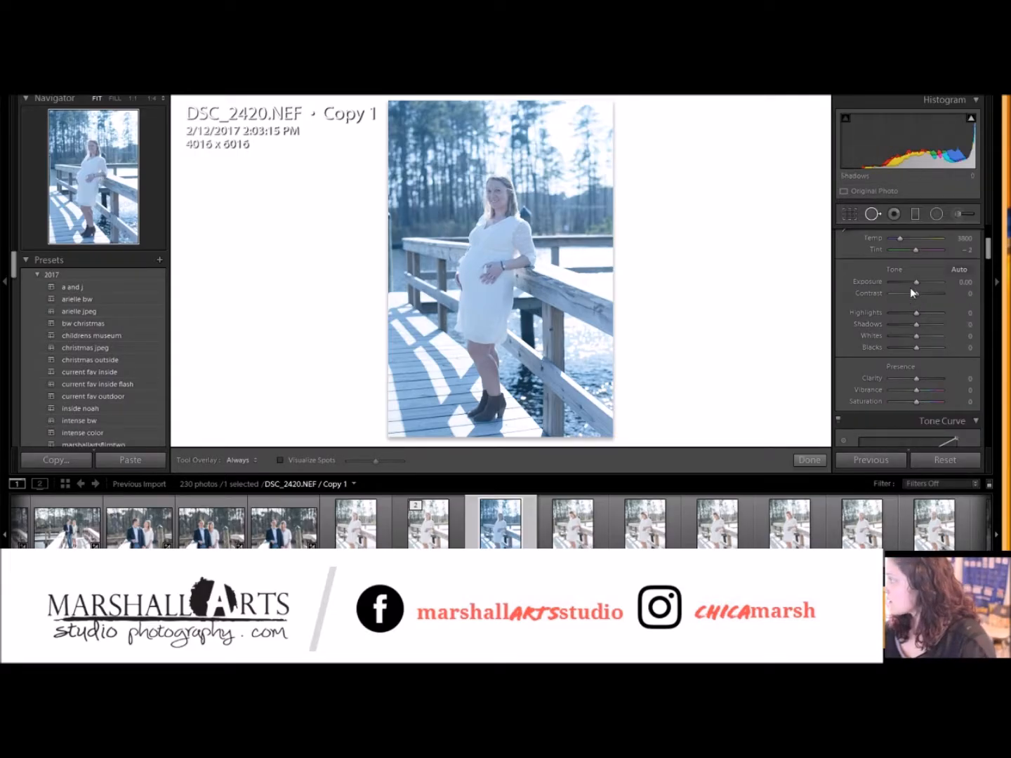
{"action": "left_click_drag", "start_coordinate": [918, 283], "coordinate": [920, 282]}
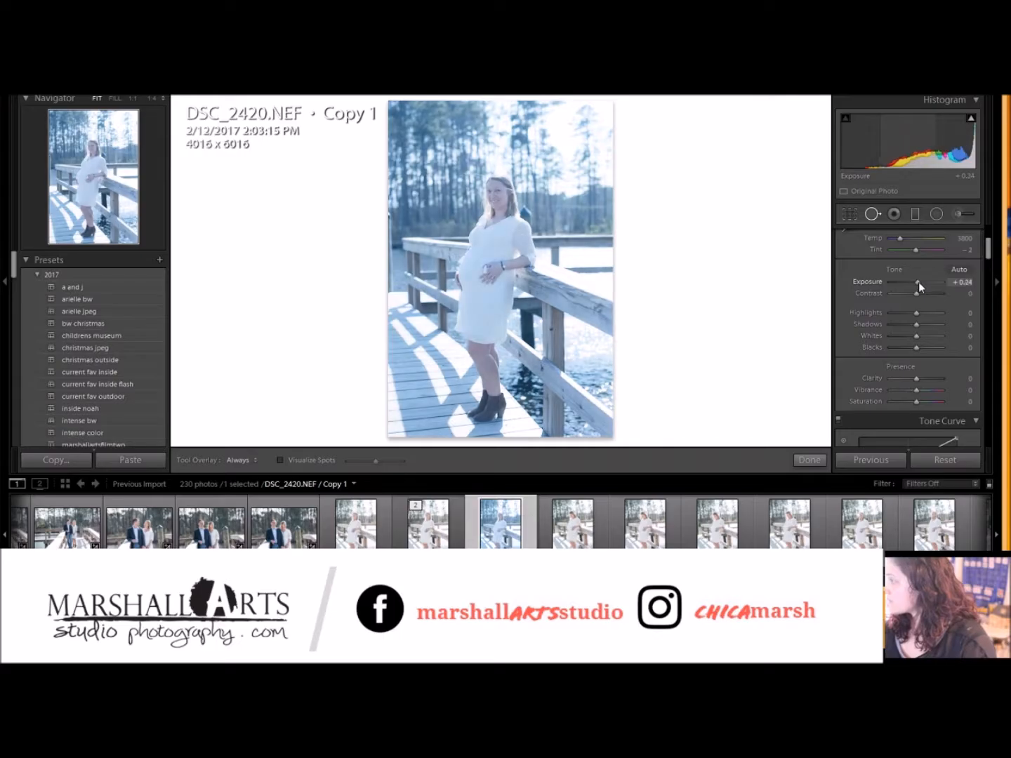
{"action": "left_click_drag", "start_coordinate": [902, 240], "coordinate": [910, 239]}
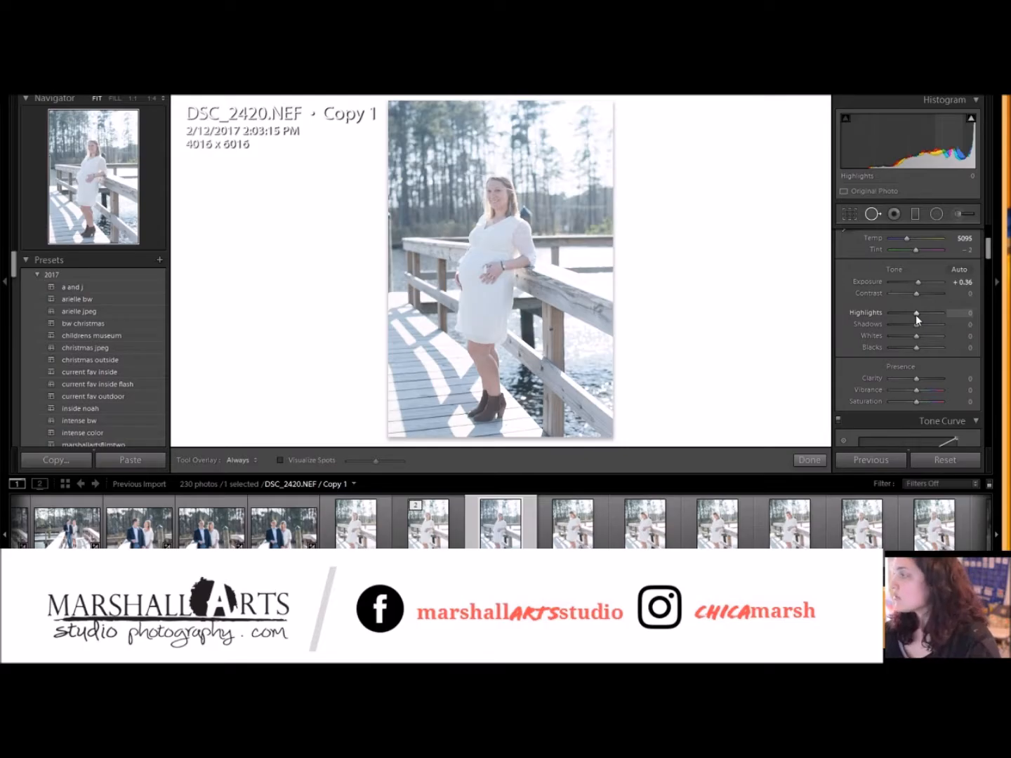
Step: Set Contrast to +45, Highlights +10, Shadows +21, Whites +43, Blacks +2, Clarity +21 and Vibrance +19
{"action": "left_click_drag", "start_coordinate": [918, 318], "coordinate": [924, 348]}
{"action": "left_click_drag", "start_coordinate": [916, 295], "coordinate": [927, 293]}
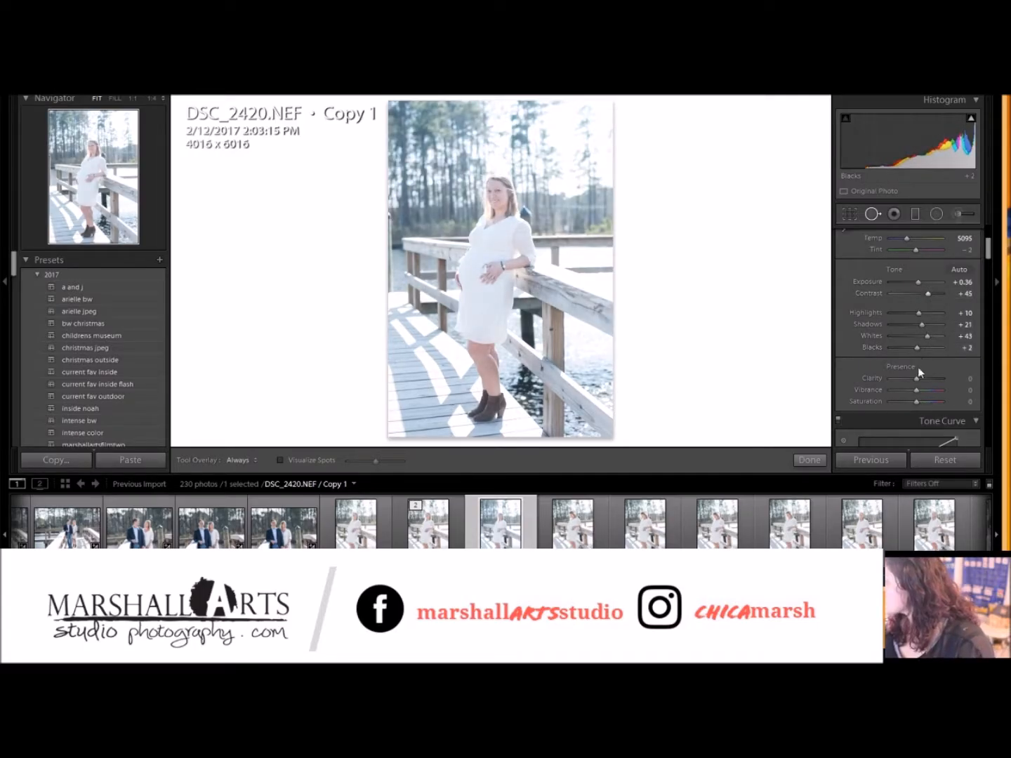
{"action": "left_click_drag", "start_coordinate": [917, 381], "coordinate": [922, 395]}
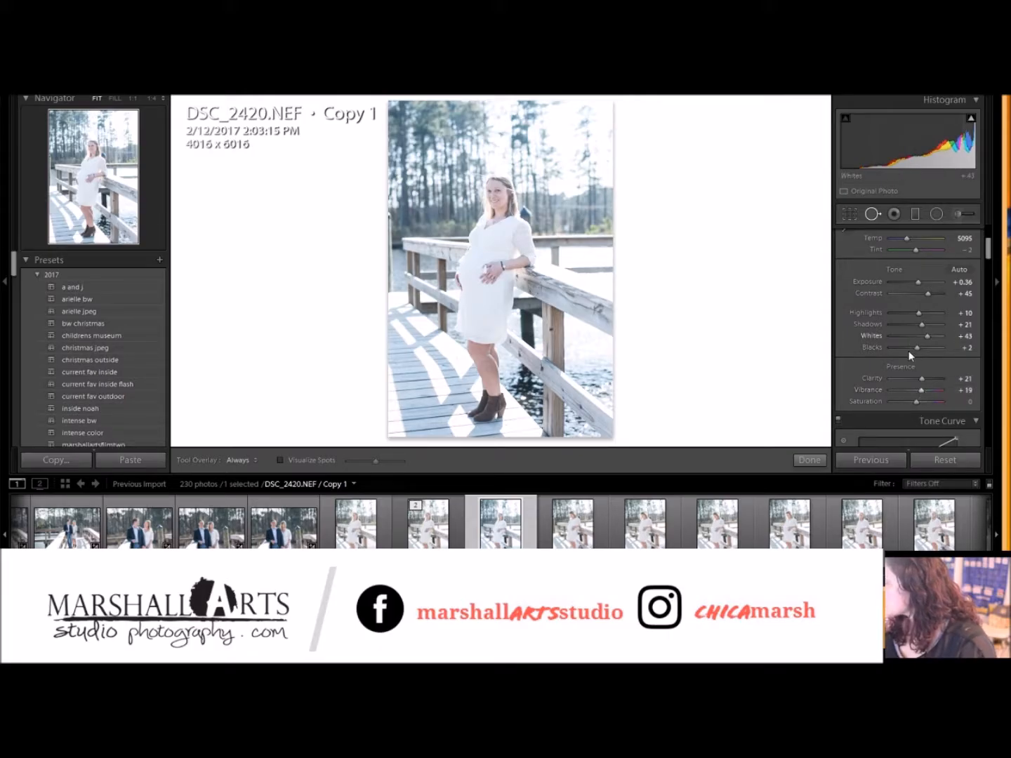
Step: Set the orange luminance to +16 and the green luminance to +29 in the color adjustments
{"action": "scroll", "coordinate": [921, 382], "scroll_direction": "down", "scroll_amount": 10}
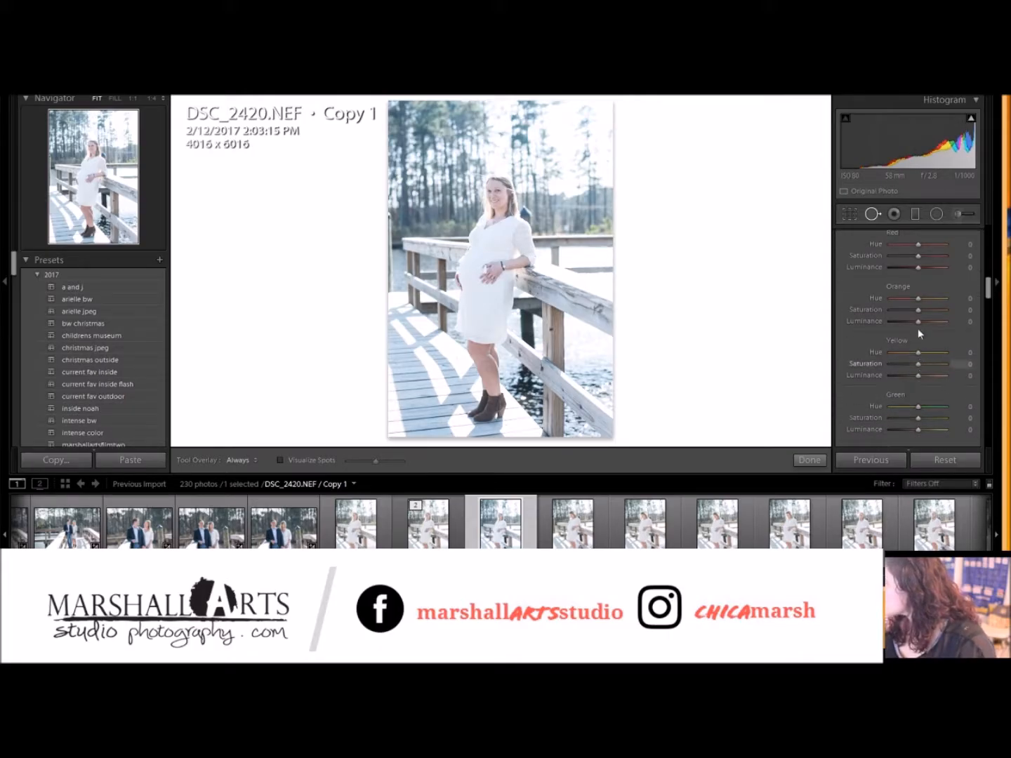
{"action": "left_click_drag", "start_coordinate": [919, 323], "coordinate": [923, 323]}
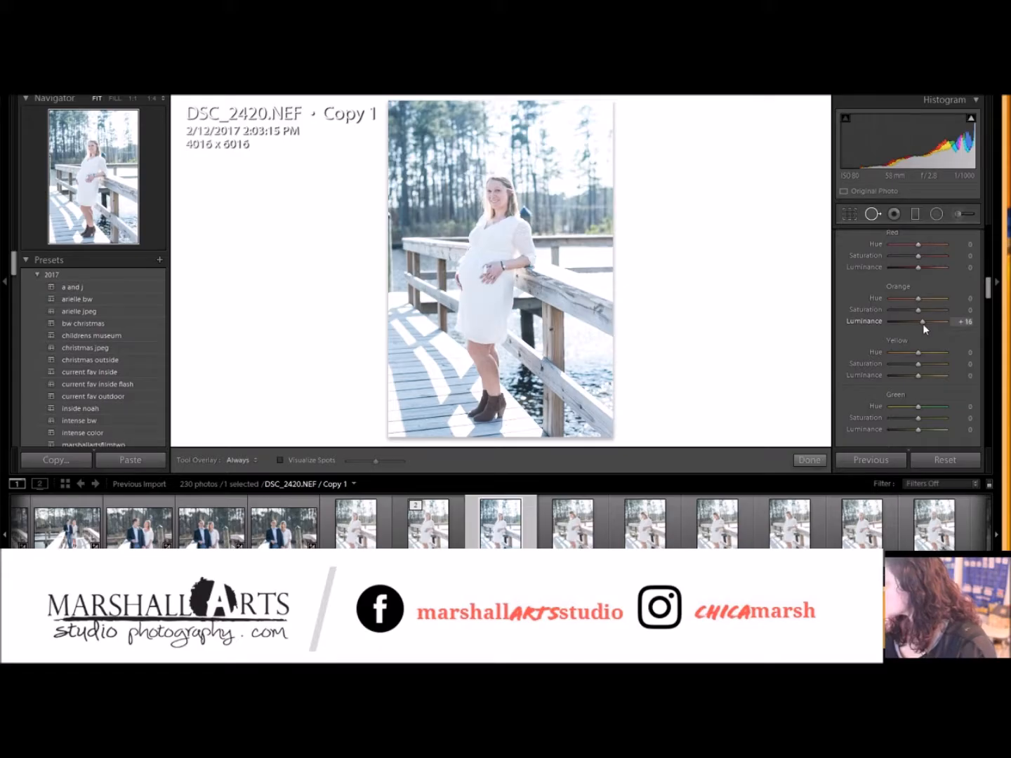
{"action": "left_click_drag", "start_coordinate": [919, 431], "coordinate": [927, 432]}
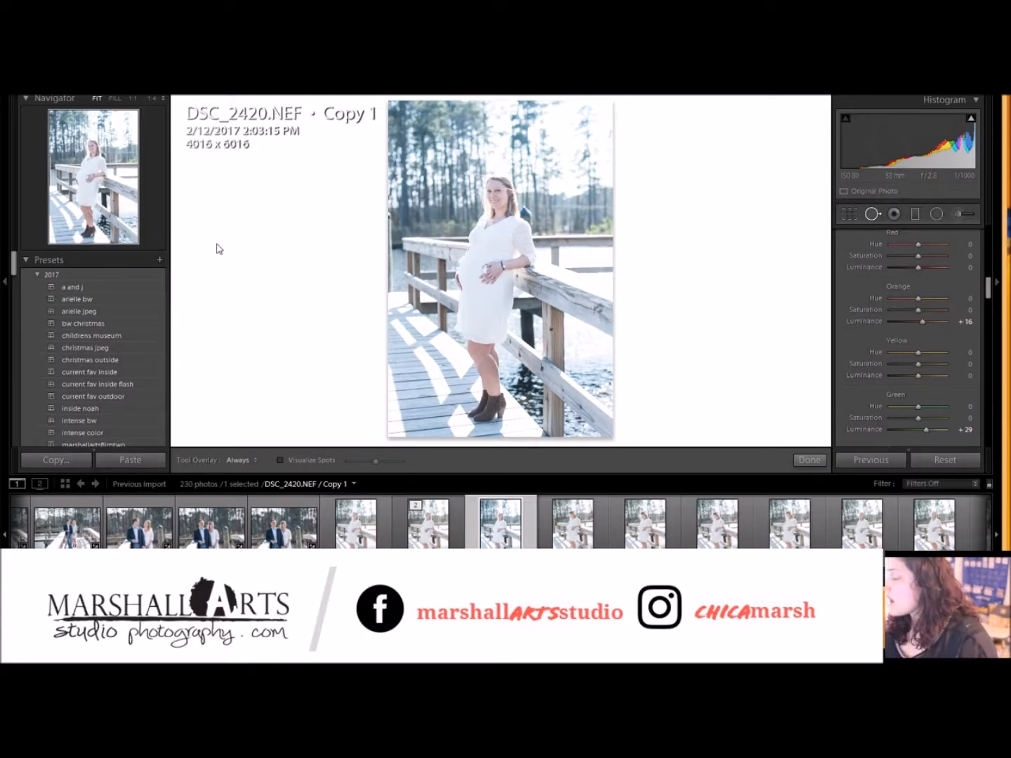
Step: Save the current settings as a new develop preset named "andiedocks" in the 2017 folder
{"action": "left_click", "coordinate": [63, 35]}
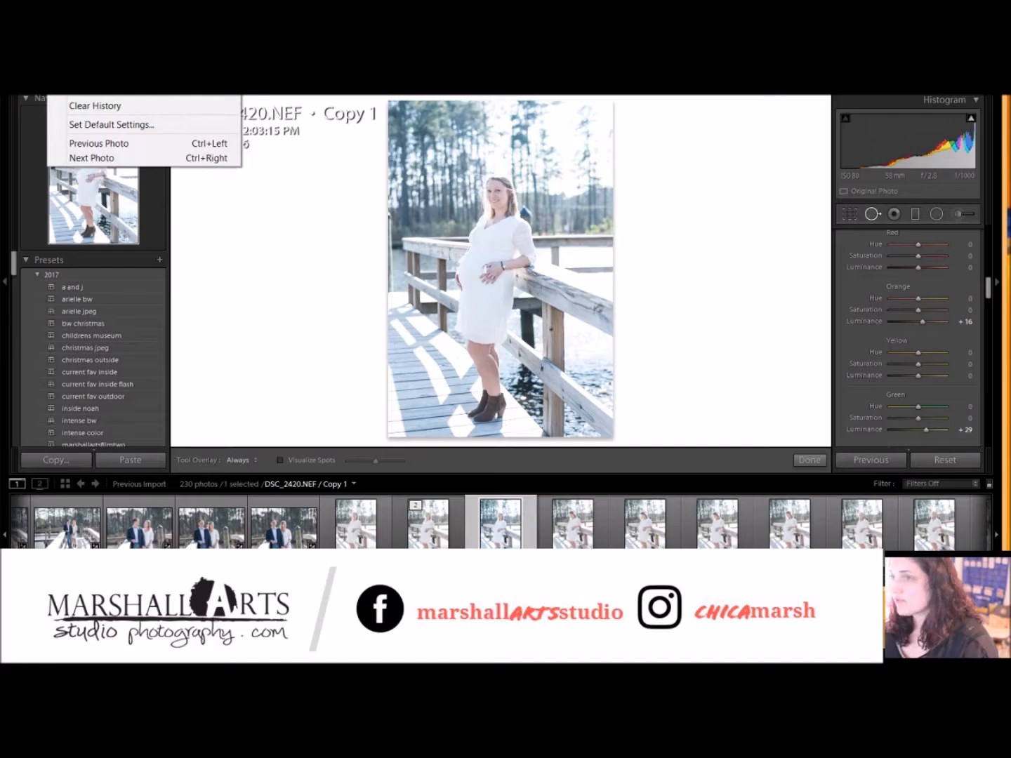
{"action": "key", "text": "Escape"}
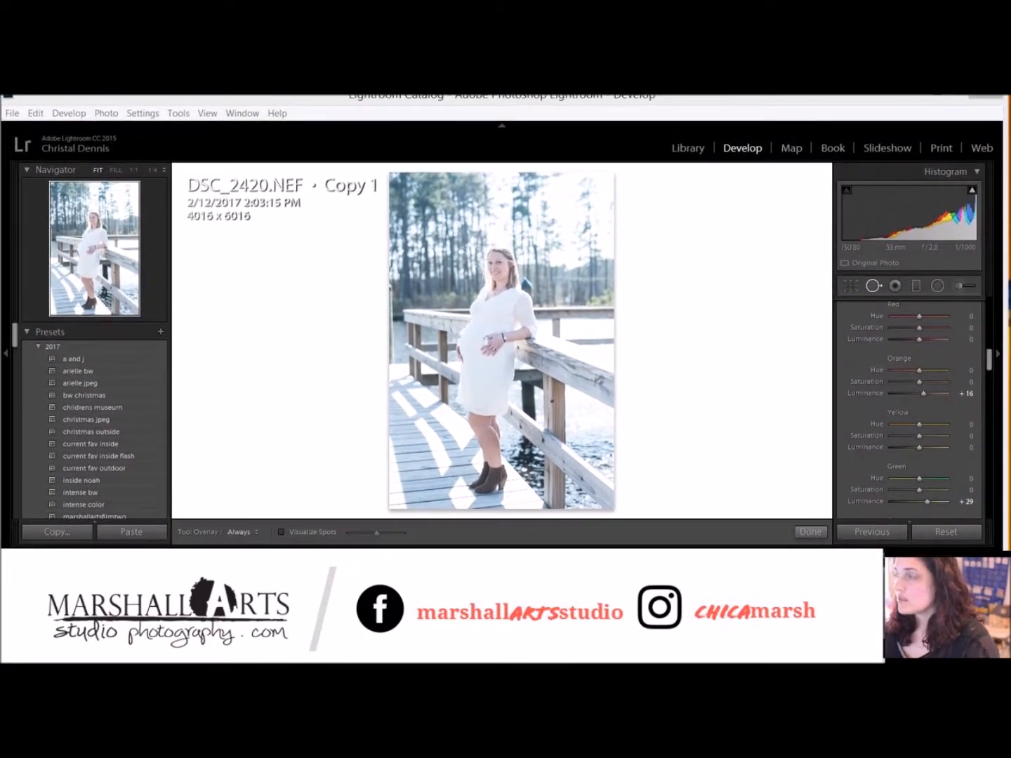
{"action": "left_click", "coordinate": [70, 114]}
{"action": "left_click", "coordinate": [98, 144]}
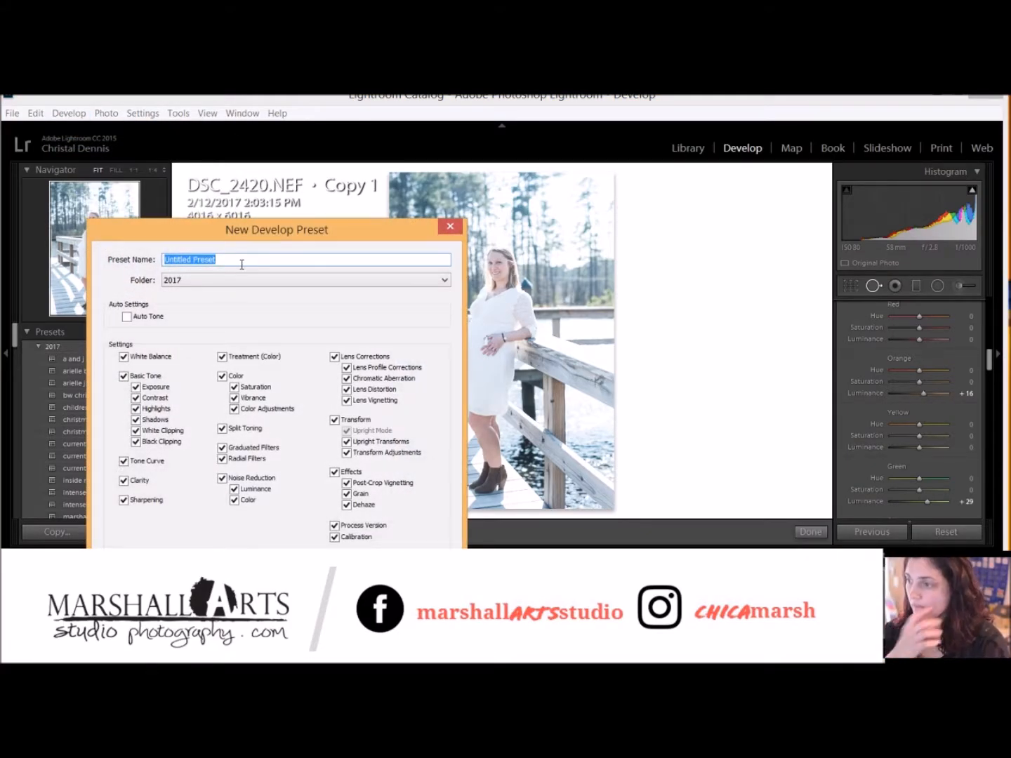
{"action": "type", "text": "andi"}
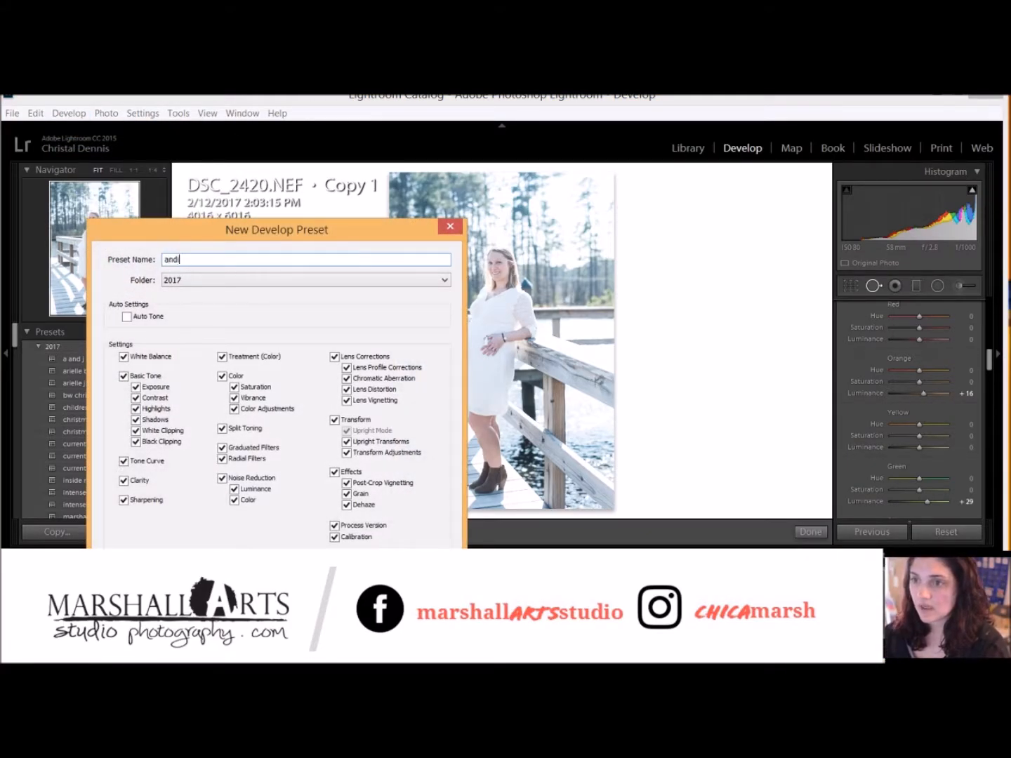
{"action": "type", "text": "eb"}
{"action": "key", "text": "BackSpace"}
{"action": "type", "text": "docks"}
{"action": "key", "text": "Return"}
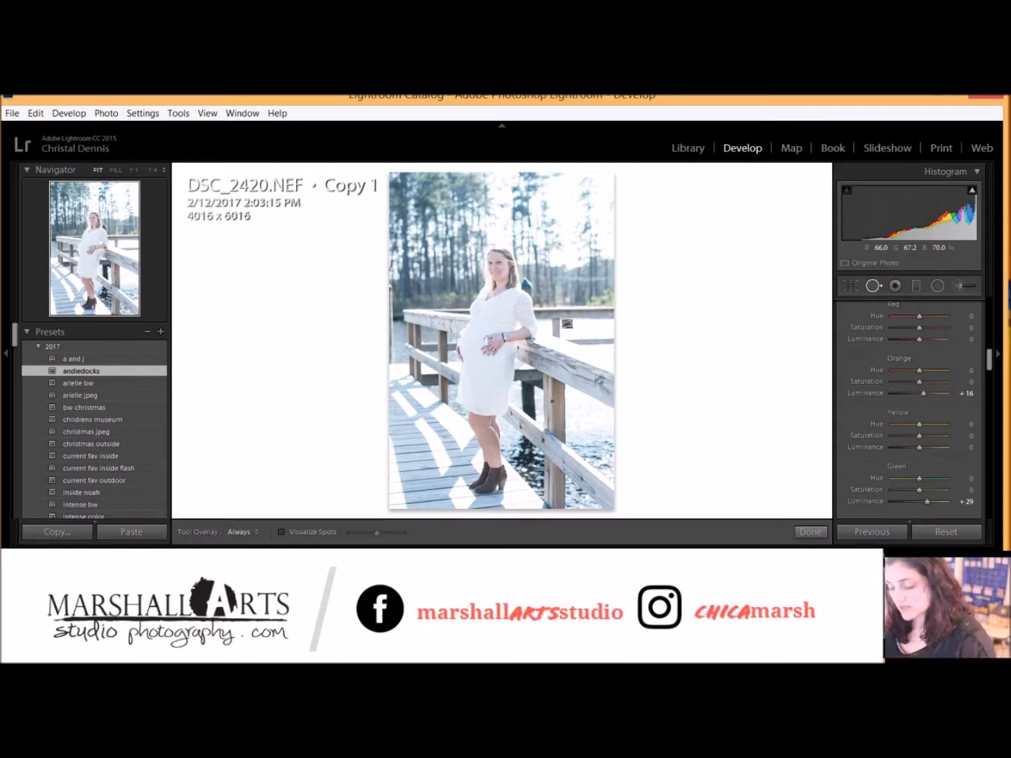
Step: Clone out the flyaway hair beside the woman's head with Spot Removal, sampling from the blurred trees beside it
{"action": "key", "text": "ctrl+equal"}
{"action": "key", "text": "ctrl+equal"}
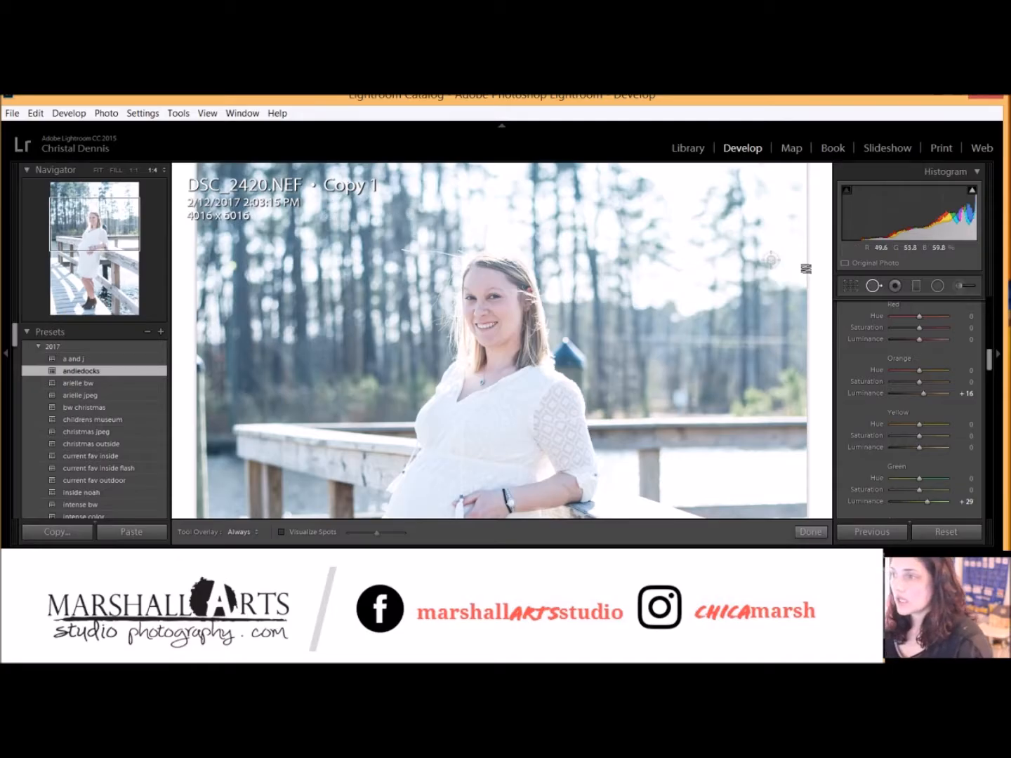
{"action": "mouse_move", "coordinate": [403, 247]}
{"action": "left_mouse_down"}
{"action": "mouse_move", "coordinate": [479, 244]}
{"action": "mouse_move", "coordinate": [451, 259]}
{"action": "mouse_move", "coordinate": [441, 284]}
{"action": "mouse_move", "coordinate": [448, 327]}
{"action": "mouse_move", "coordinate": [462, 261]}
{"action": "left_mouse_up"}
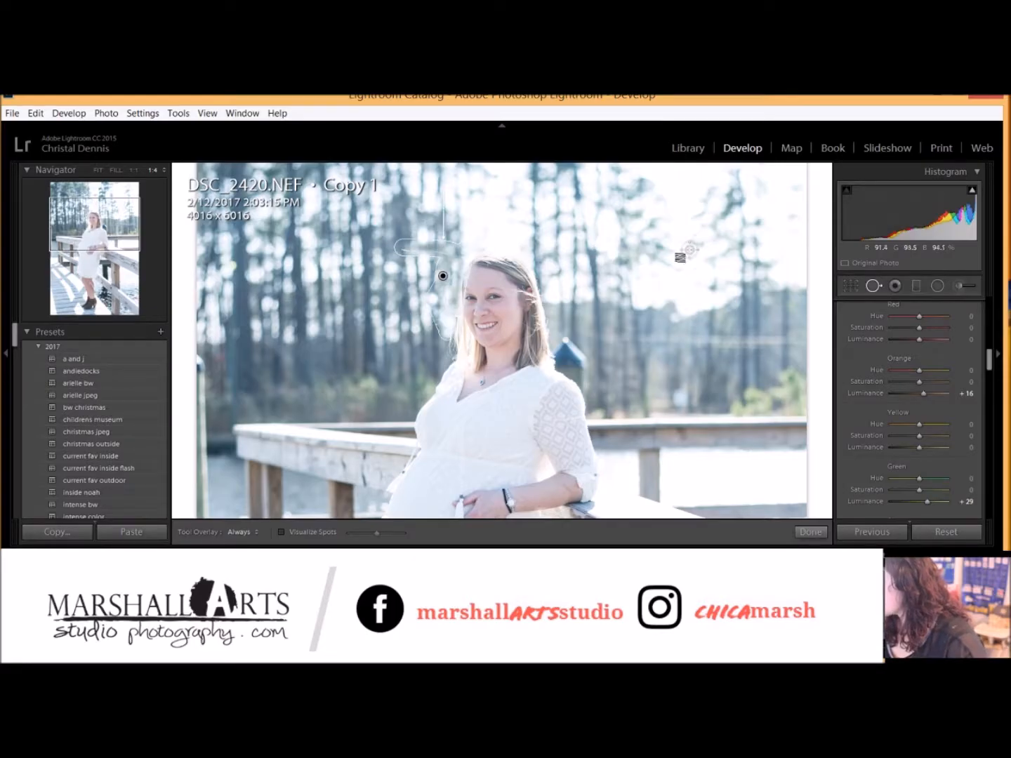
{"action": "left_click", "coordinate": [810, 531]}
{"action": "key", "text": "q"}
{"action": "mouse_move", "coordinate": [365, 245]}
{"action": "left_mouse_down"}
{"action": "mouse_move", "coordinate": [454, 248]}
{"action": "mouse_move", "coordinate": [451, 262]}
{"action": "mouse_move", "coordinate": [463, 247]}
{"action": "mouse_move", "coordinate": [431, 318]}
{"action": "mouse_move", "coordinate": [450, 326]}
{"action": "mouse_move", "coordinate": [453, 304]}
{"action": "left_mouse_up"}
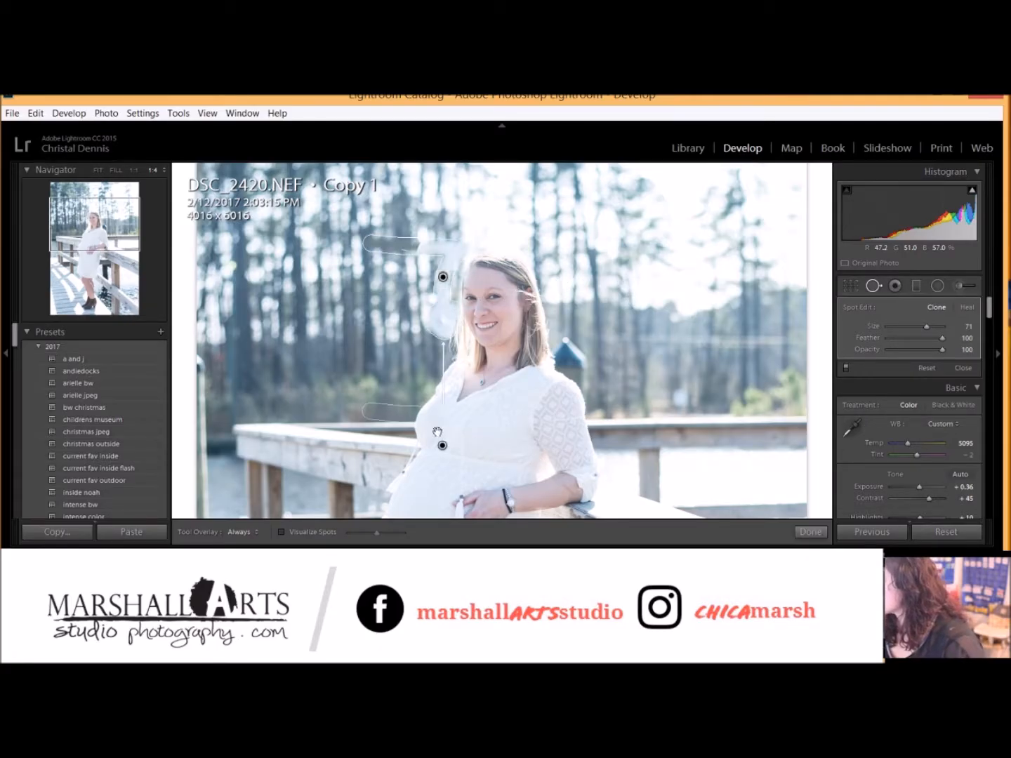
{"action": "left_click_drag", "start_coordinate": [442, 445], "coordinate": [351, 279]}
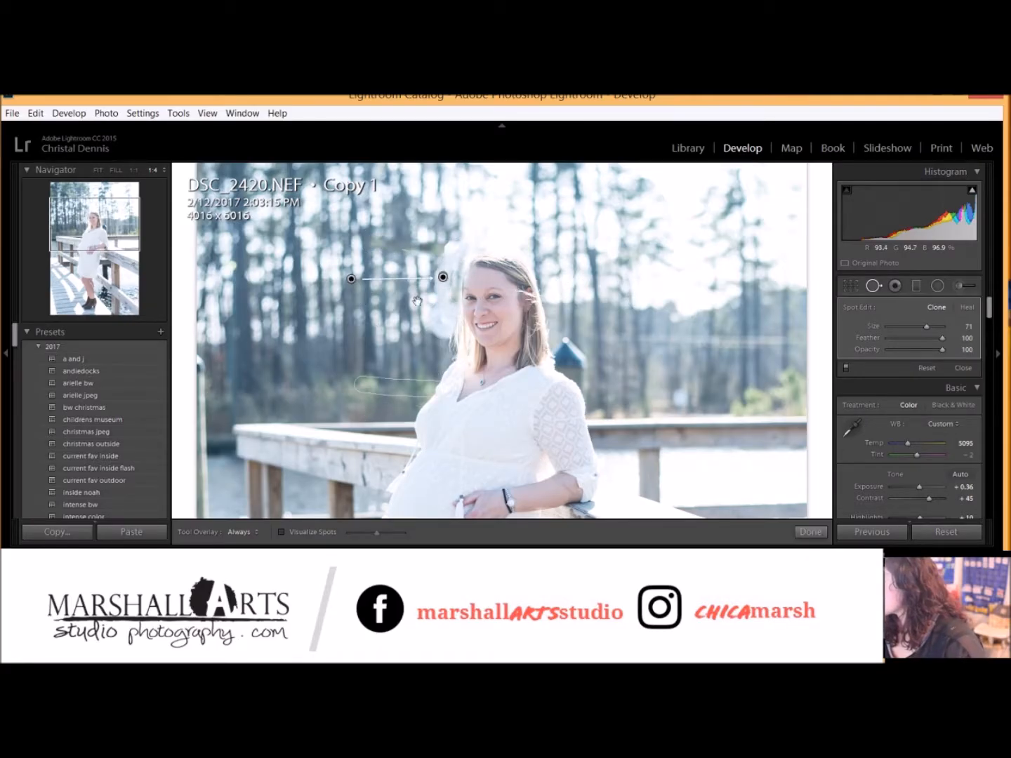
{"action": "left_click", "coordinate": [810, 533]}
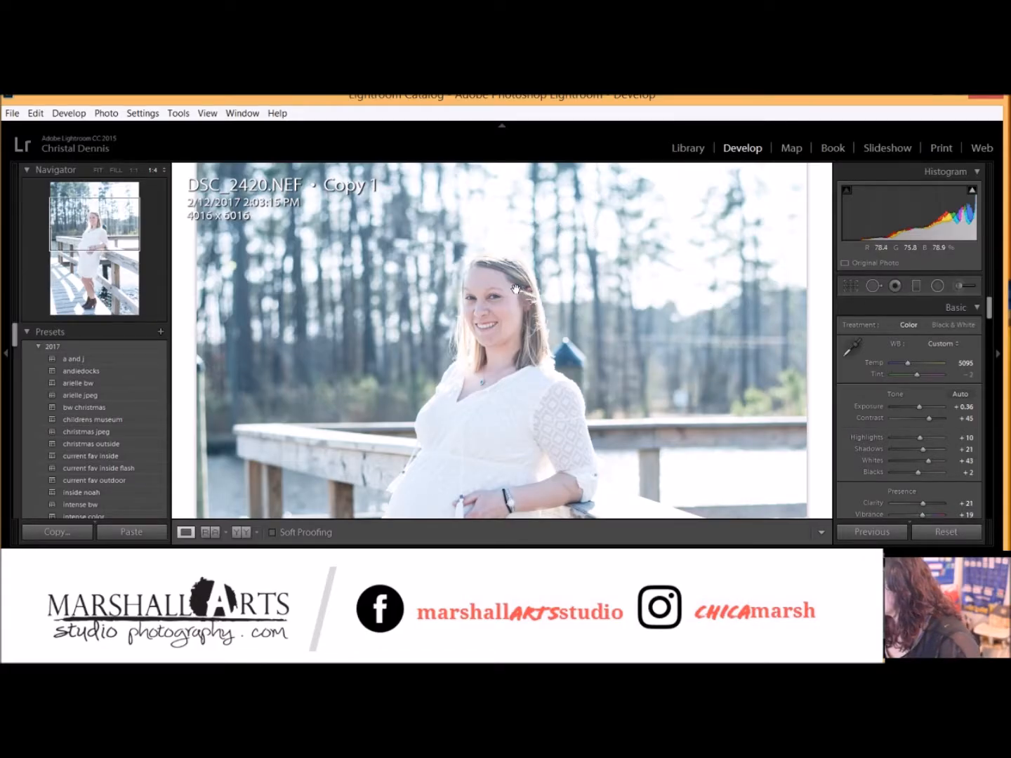
Step: Fit the whole photo in view and warm its white balance to a temperature of about 5214
{"action": "left_click", "coordinate": [642, 380]}
{"action": "left_click", "coordinate": [642, 380]}
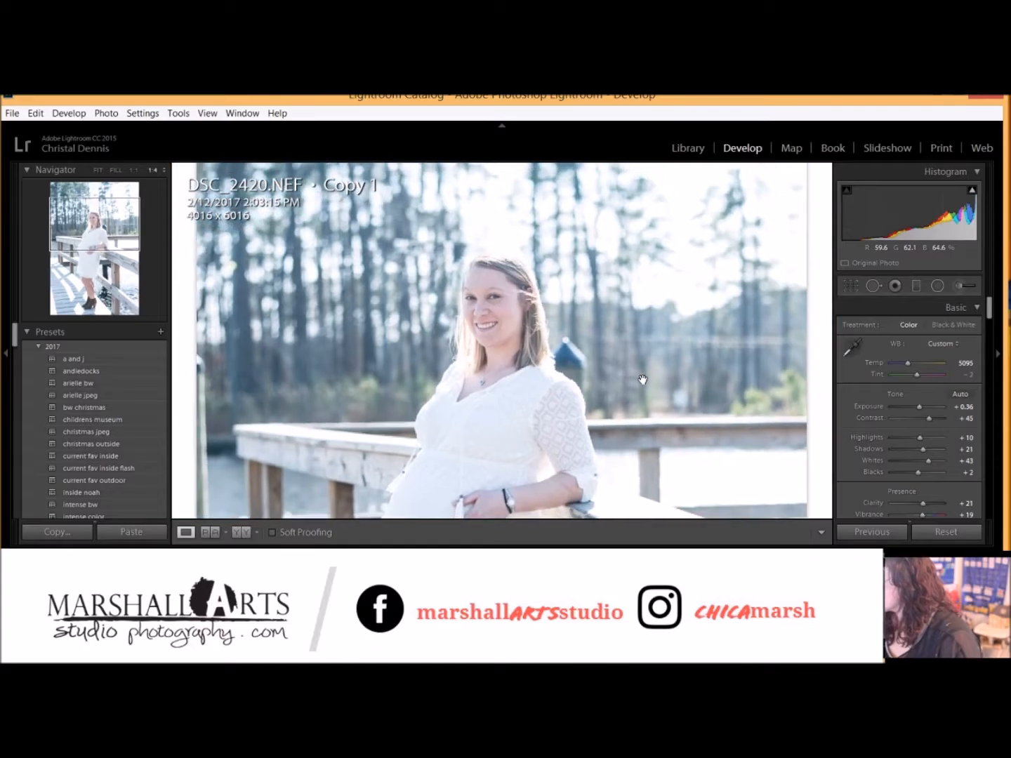
{"action": "left_click", "coordinate": [642, 381]}
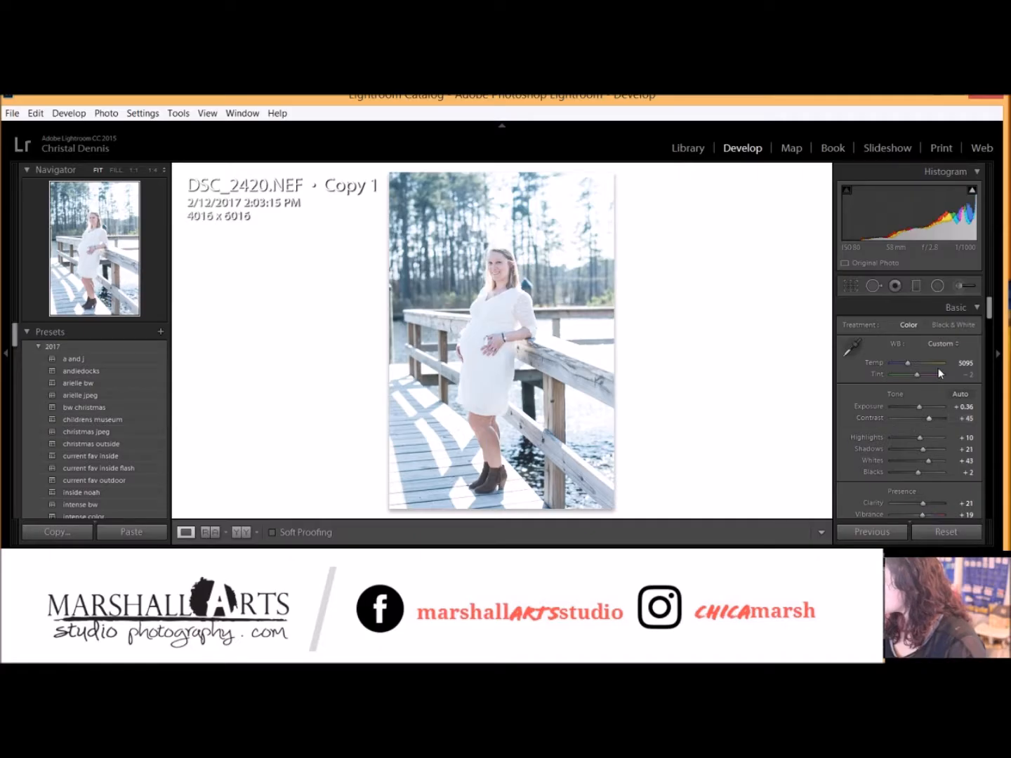
{"action": "left_click_drag", "start_coordinate": [909, 363], "coordinate": [910, 363]}
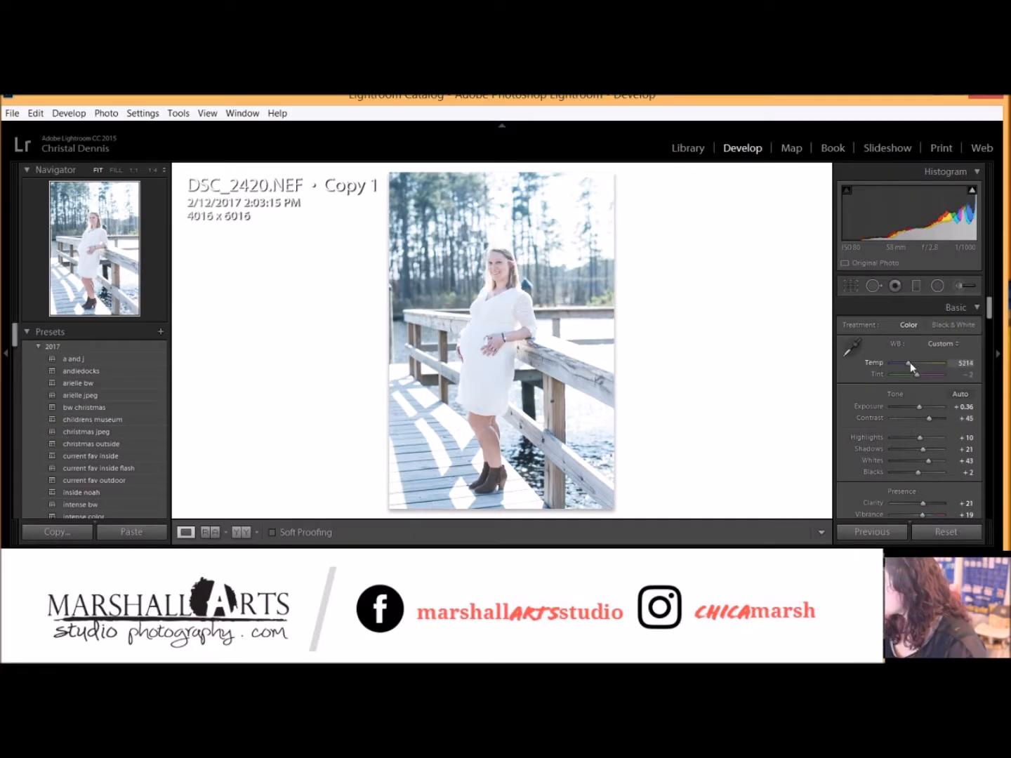
Step: Straighten the photo with the Level option of the Upright transform
{"action": "scroll", "coordinate": [935, 398], "scroll_direction": "down", "scroll_amount": 10}
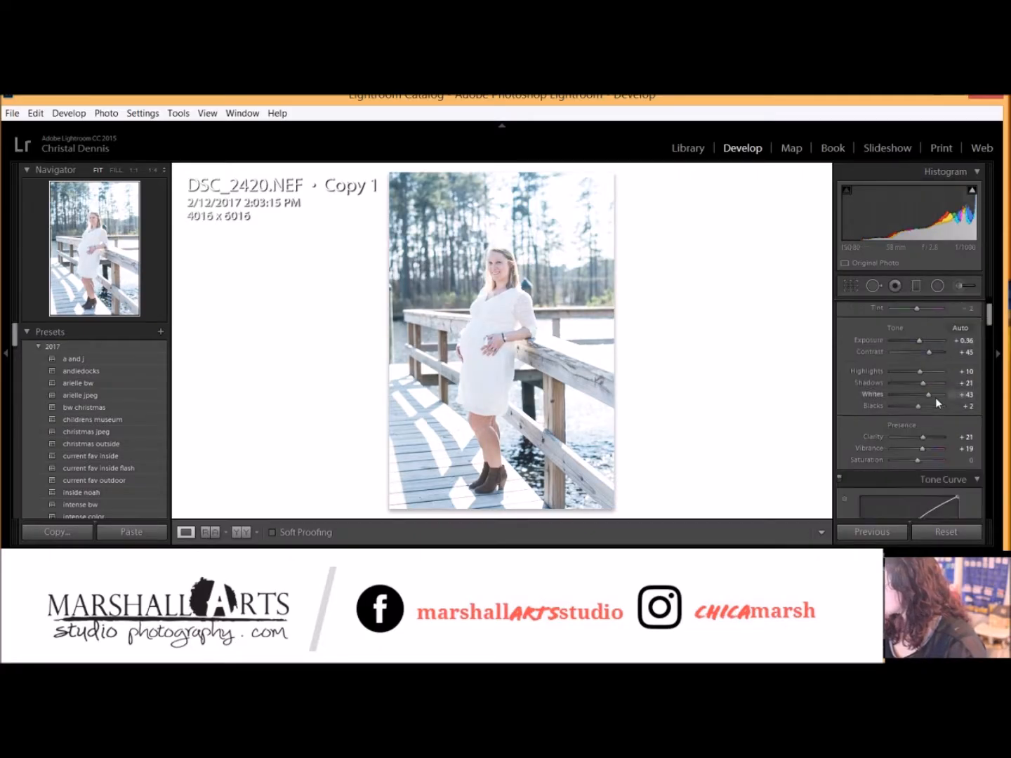
{"action": "scroll", "coordinate": [935, 397], "scroll_direction": "down", "scroll_amount": 6}
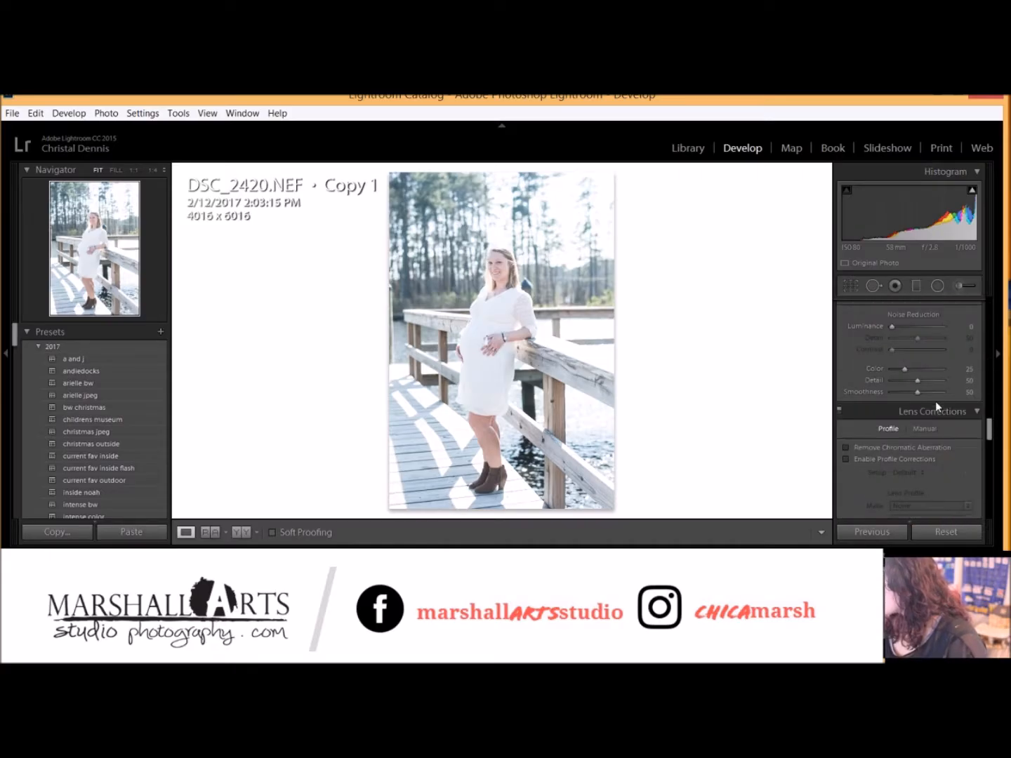
{"action": "scroll", "coordinate": [936, 401], "scroll_direction": "down", "scroll_amount": 2}
{"action": "scroll", "coordinate": [935, 402], "scroll_direction": "up", "scroll_amount": 1}
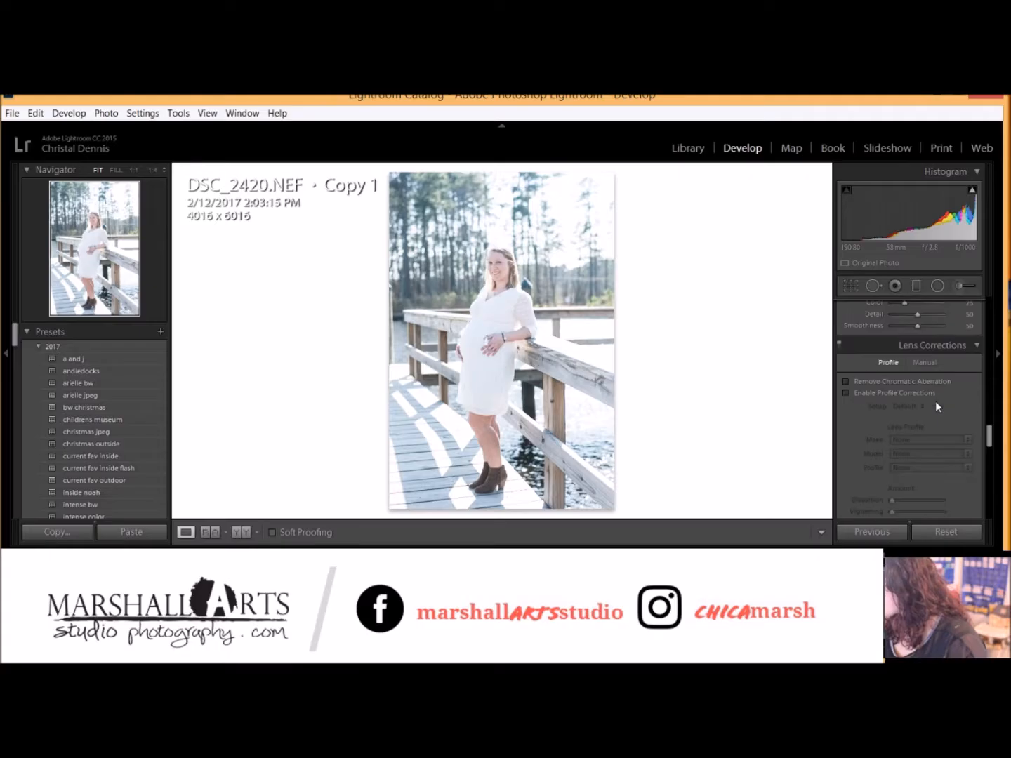
{"action": "scroll", "coordinate": [927, 408], "scroll_direction": "down", "scroll_amount": 3}
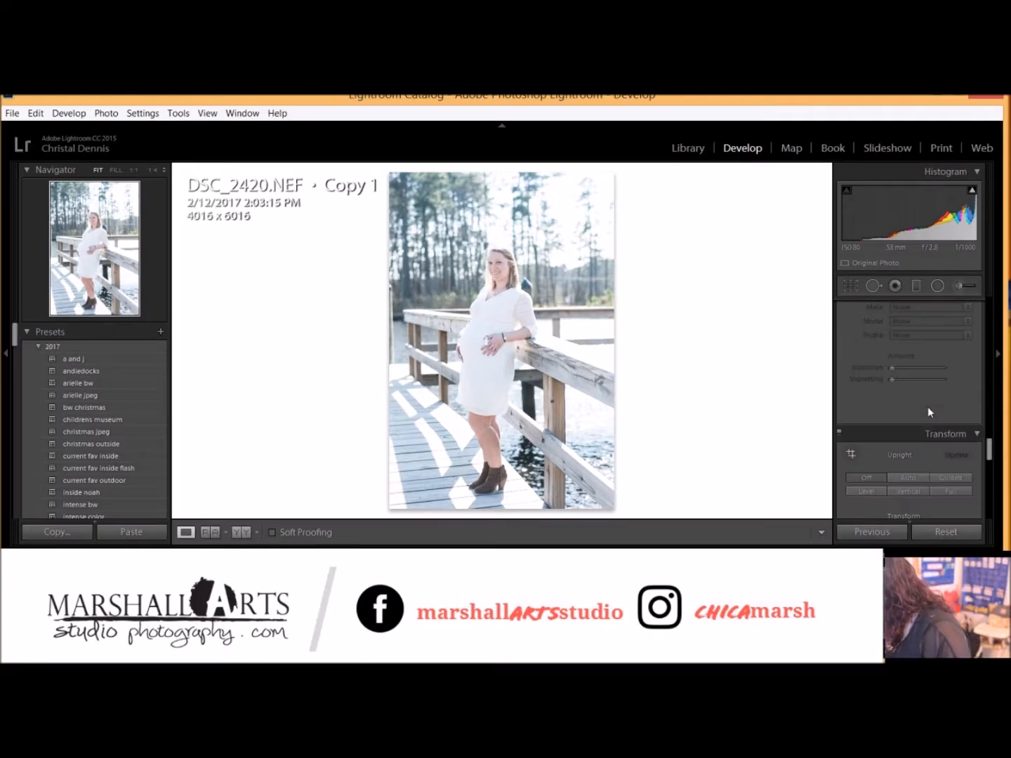
{"action": "left_click", "coordinate": [875, 425]}
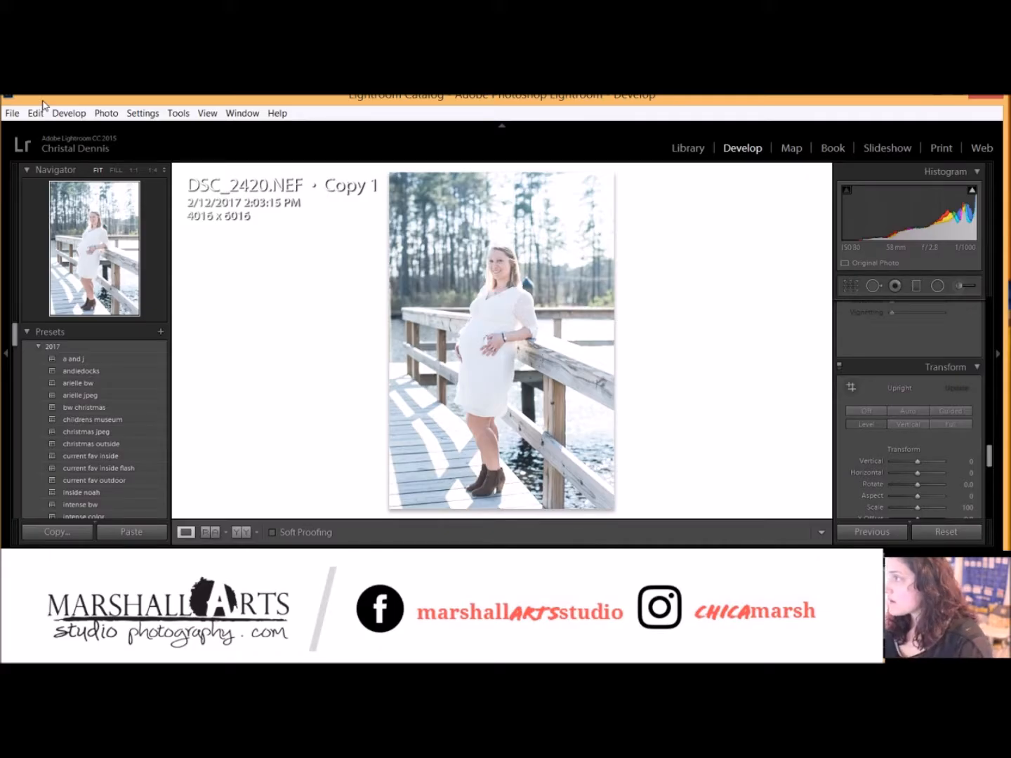
Step: Save the updated settings as the develop preset "andiedocks" in the 2017 folder, replacing the existing one
{"action": "left_click", "coordinate": [69, 113]}
{"action": "left_click", "coordinate": [82, 146]}
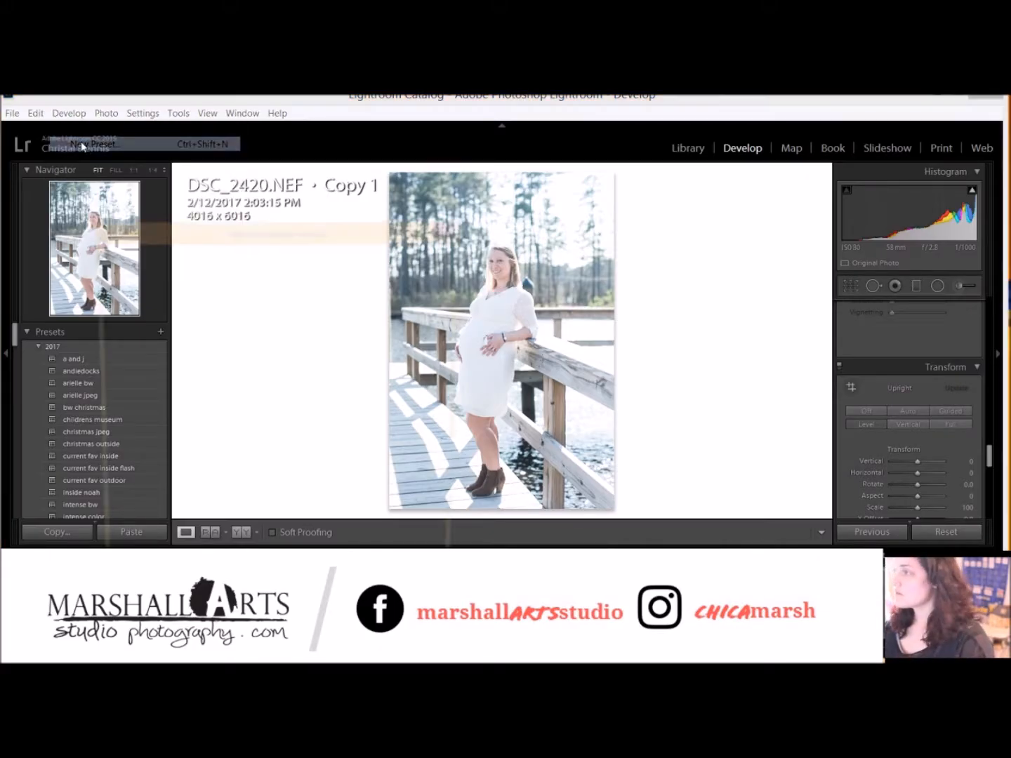
{"action": "type", "text": "a"}
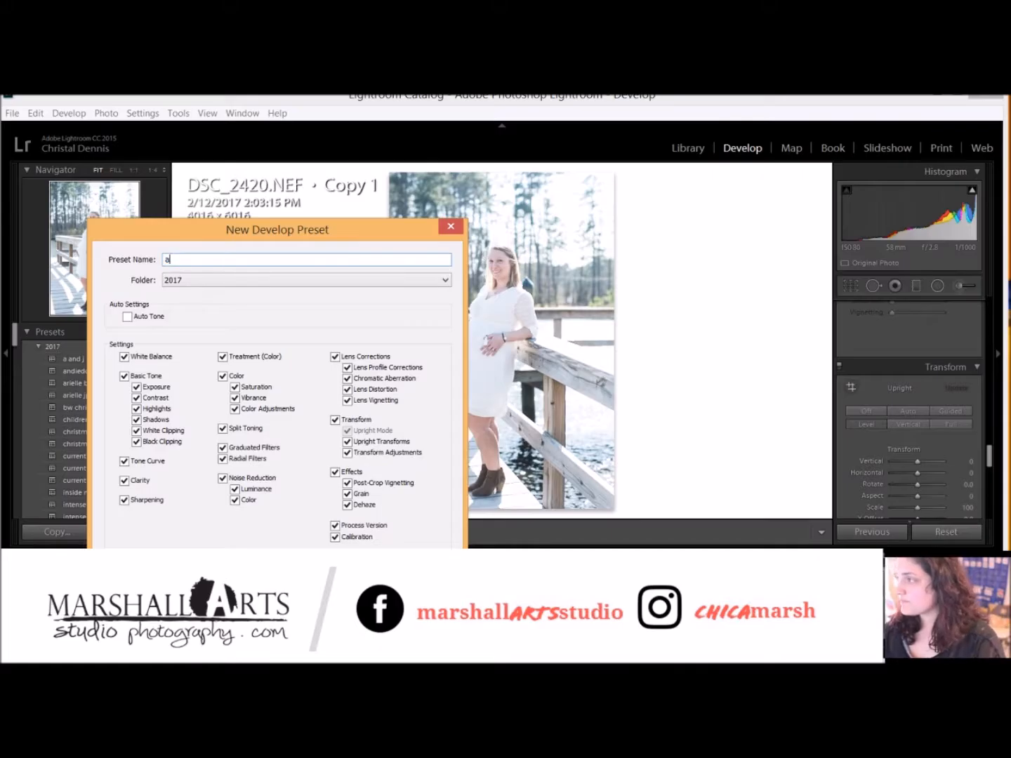
{"action": "type", "text": "ndiedocks"}
{"action": "key", "text": "Return"}
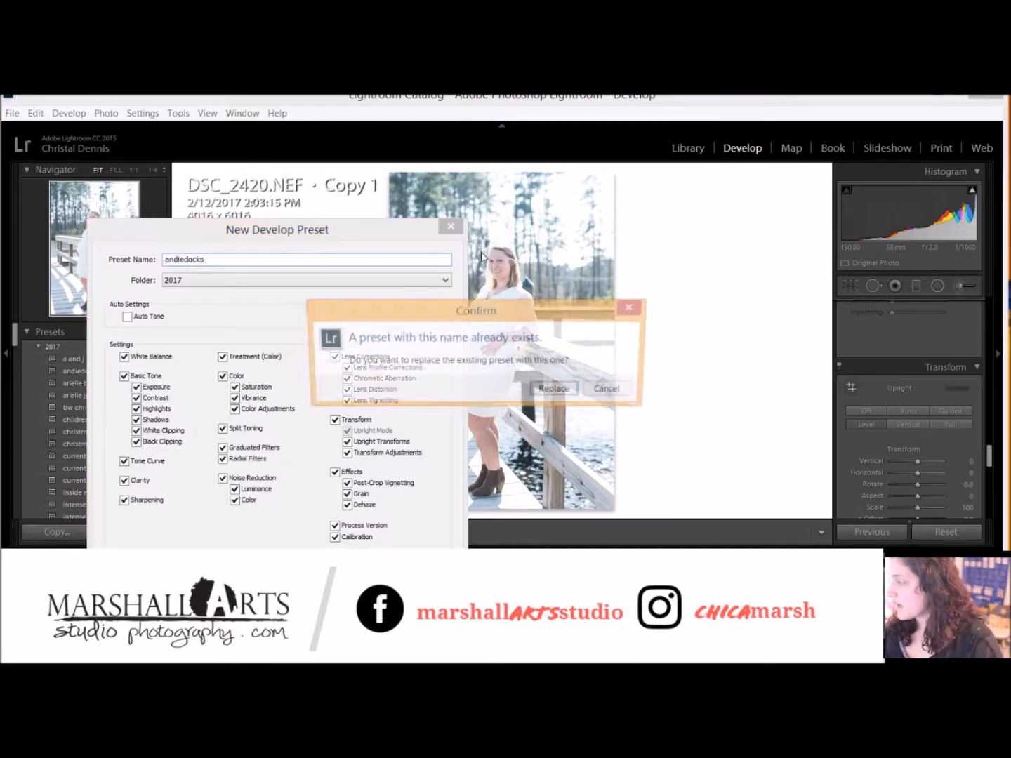
{"action": "left_click", "coordinate": [550, 393]}
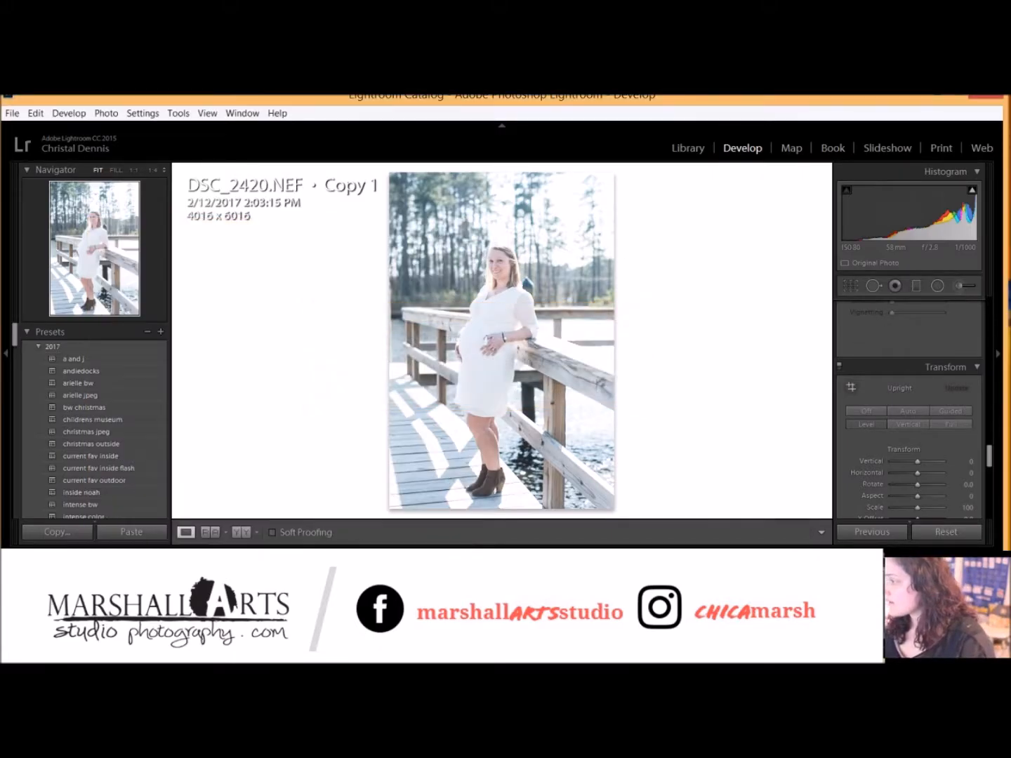
Step: Copy the edited dock photo's develop settings and paste them onto all photos of the previous import
{"action": "key", "text": "ctrl+a"}
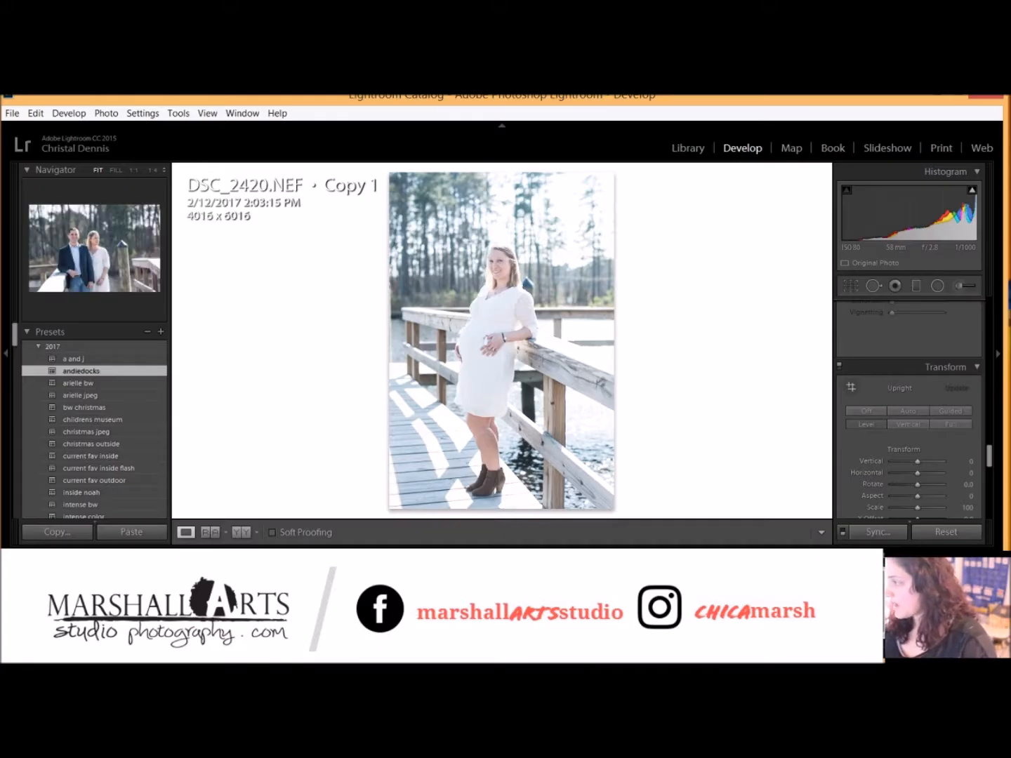
{"action": "left_click", "coordinate": [66, 534]}
{"action": "left_click", "coordinate": [489, 530]}
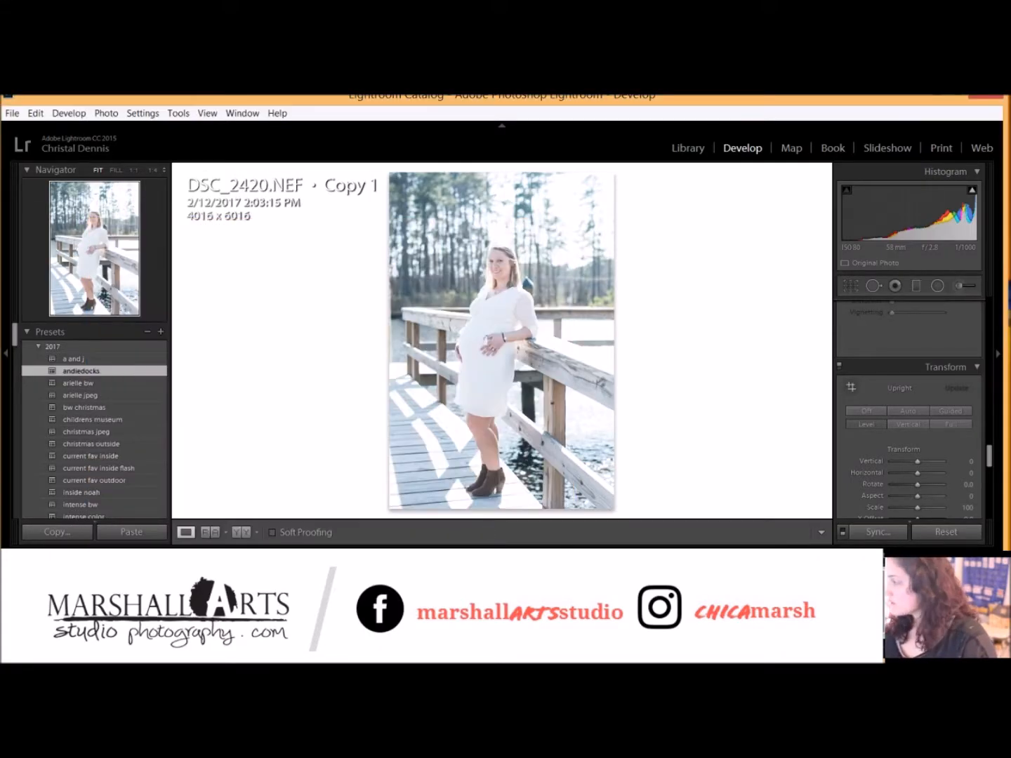
{"action": "right_click", "coordinate": [501, 503]}
{"action": "mouse_move", "coordinate": [567, 453]}
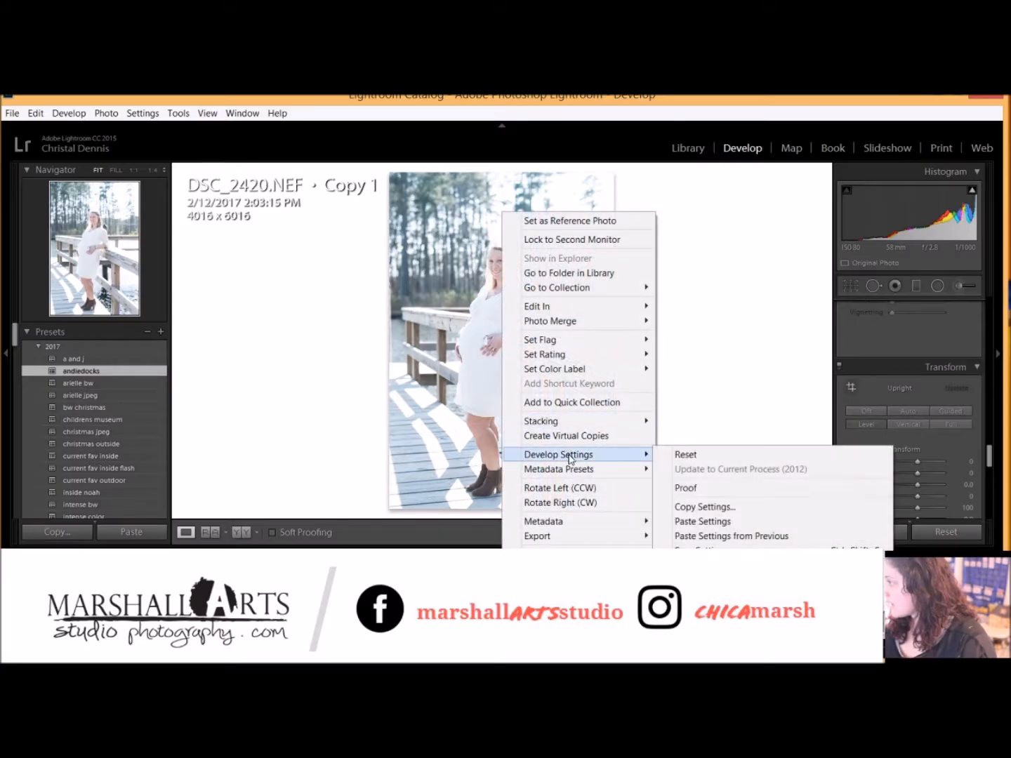
{"action": "left_click", "coordinate": [705, 522]}
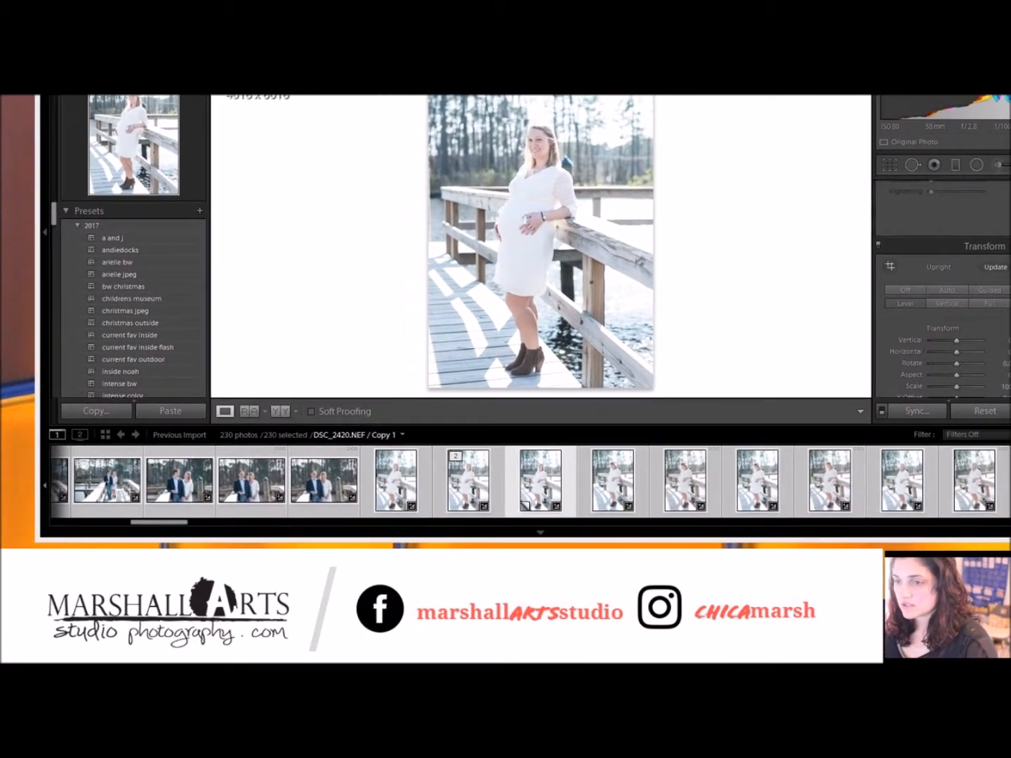
Step: Check the batch in the Library grid and raise the exposure of all selected photos by one small Quick Develop increment
{"action": "left_click_drag", "start_coordinate": [91, 518], "coordinate": [156, 528]}
{"action": "left_click_drag", "start_coordinate": [143, 533], "coordinate": [158, 536]}
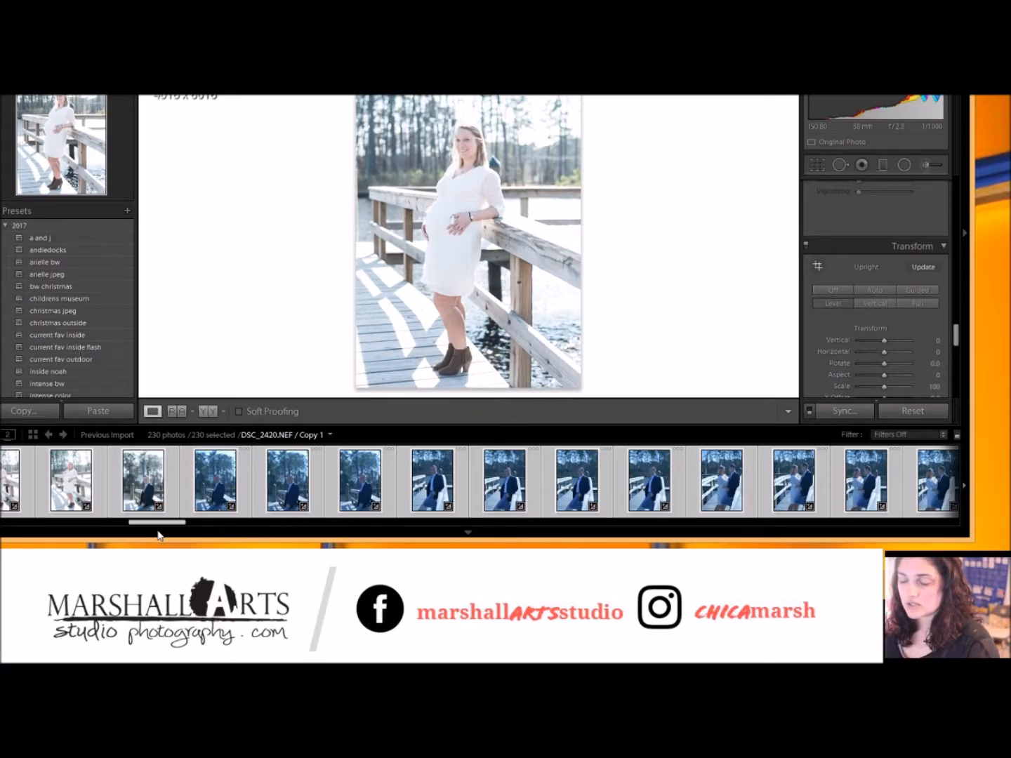
{"action": "left_click_drag", "start_coordinate": [158, 536], "coordinate": [162, 534]}
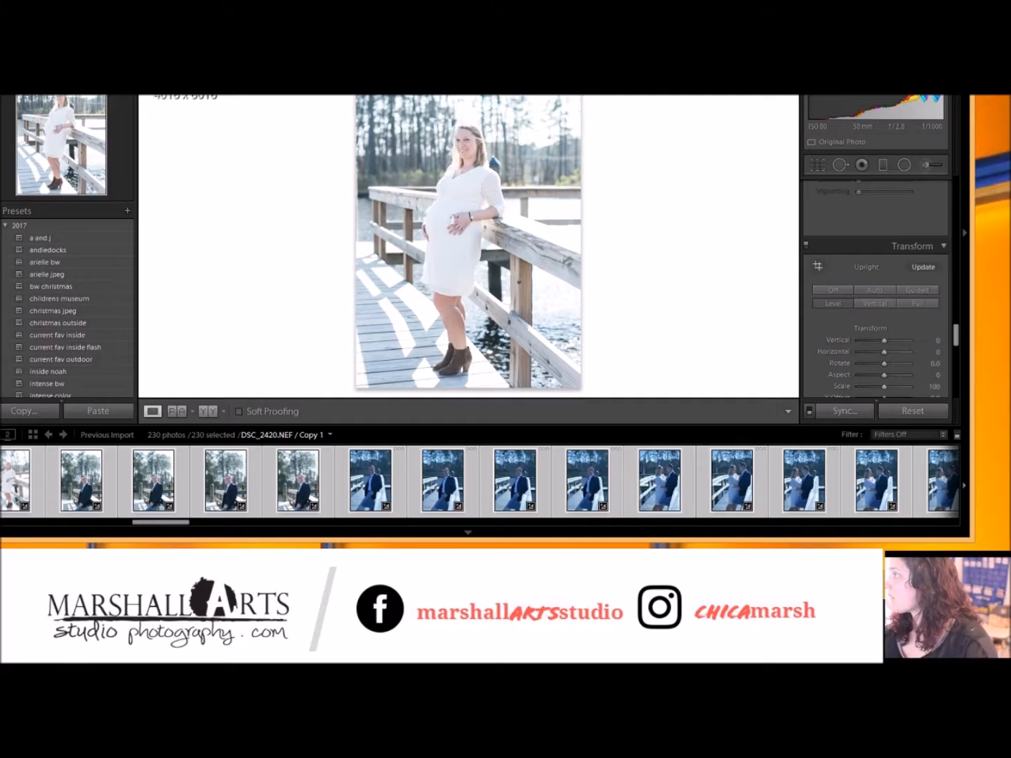
{"action": "key", "text": "g"}
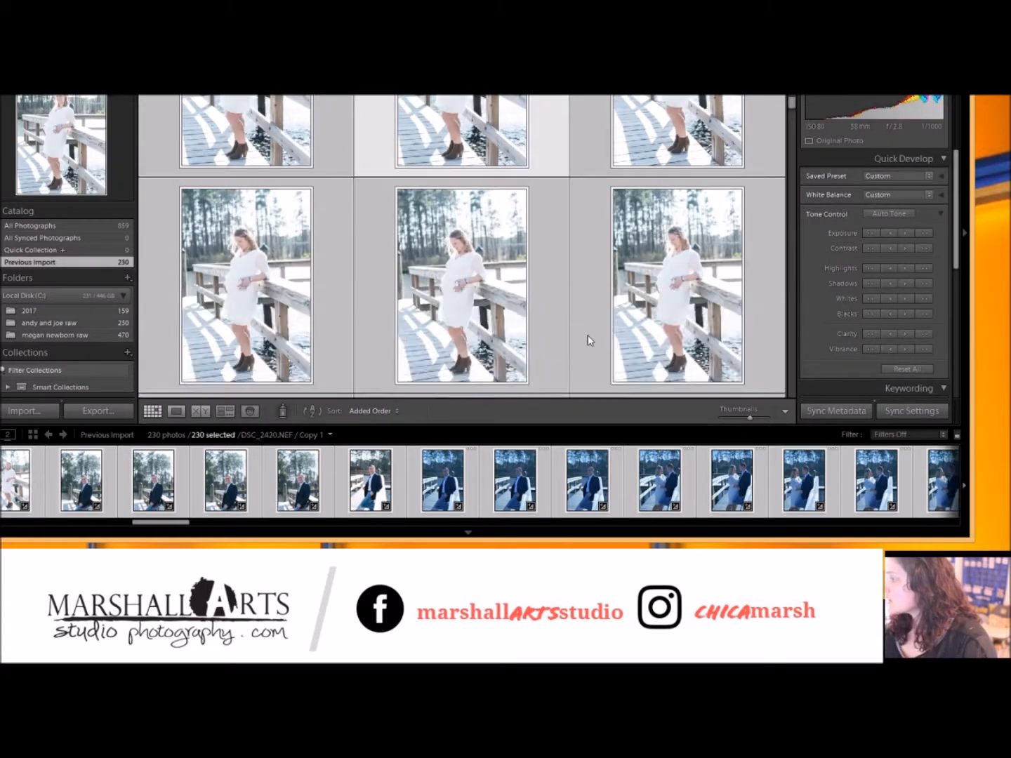
{"action": "scroll", "coordinate": [596, 333], "scroll_direction": "down", "scroll_amount": 5}
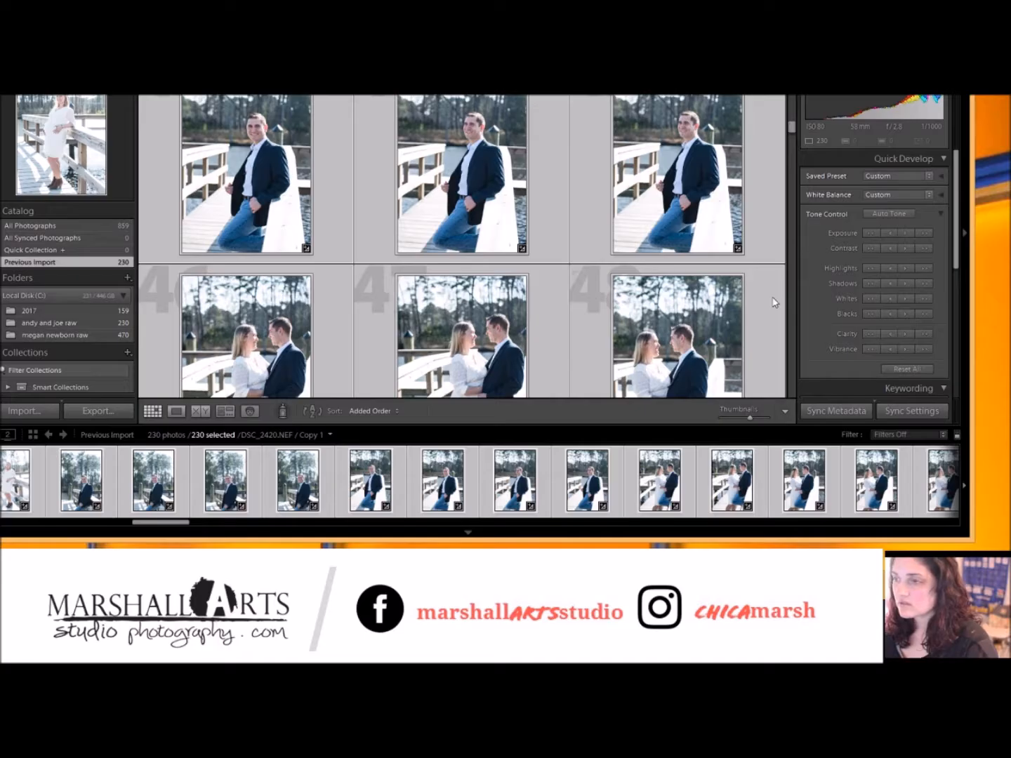
{"action": "scroll", "coordinate": [726, 319], "scroll_direction": "down", "scroll_amount": 1}
{"action": "scroll", "coordinate": [652, 313], "scroll_direction": "up", "scroll_amount": 5}
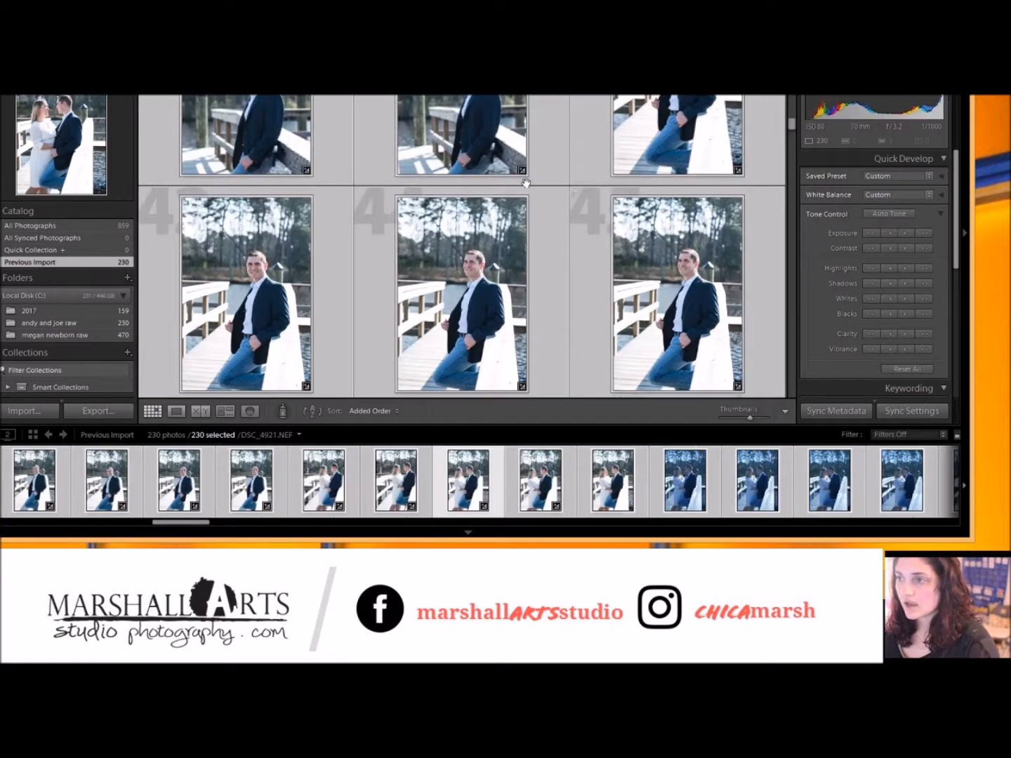
{"action": "scroll", "coordinate": [502, 207], "scroll_direction": "up", "scroll_amount": 1}
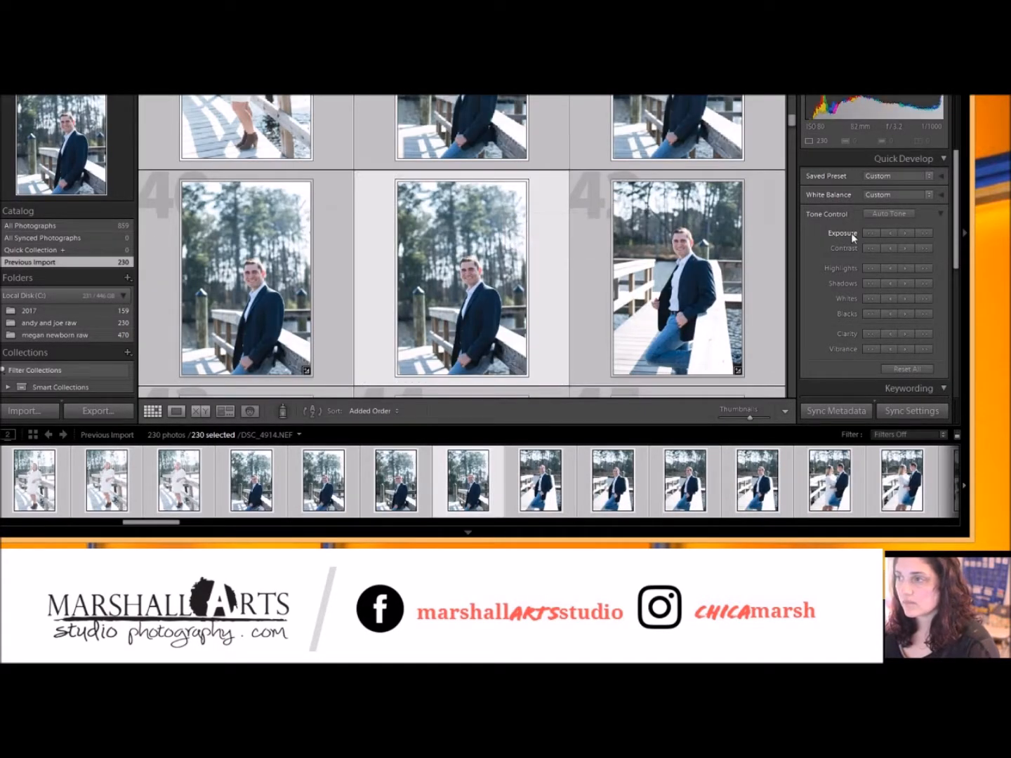
{"action": "left_click", "coordinate": [908, 235]}
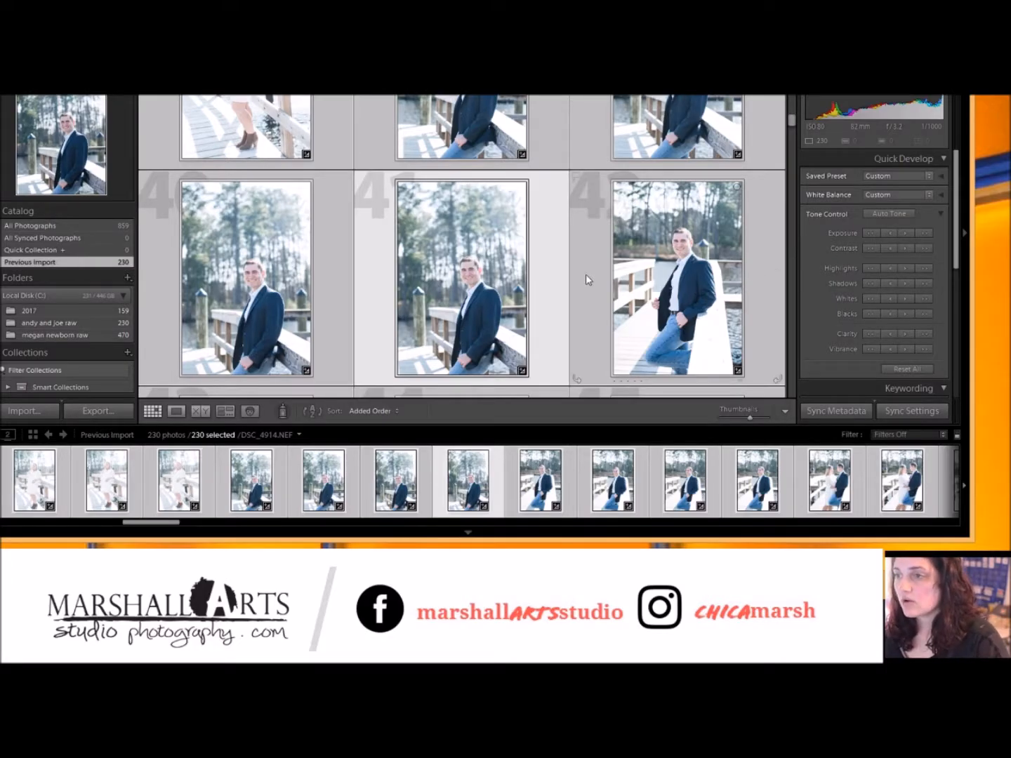
Step: Brighten all selected photos by another small exposure increment and make DSC_4918.NEF, the man leaning on the railing, the active photo
{"action": "scroll", "coordinate": [590, 277], "scroll_direction": "down", "scroll_amount": 2}
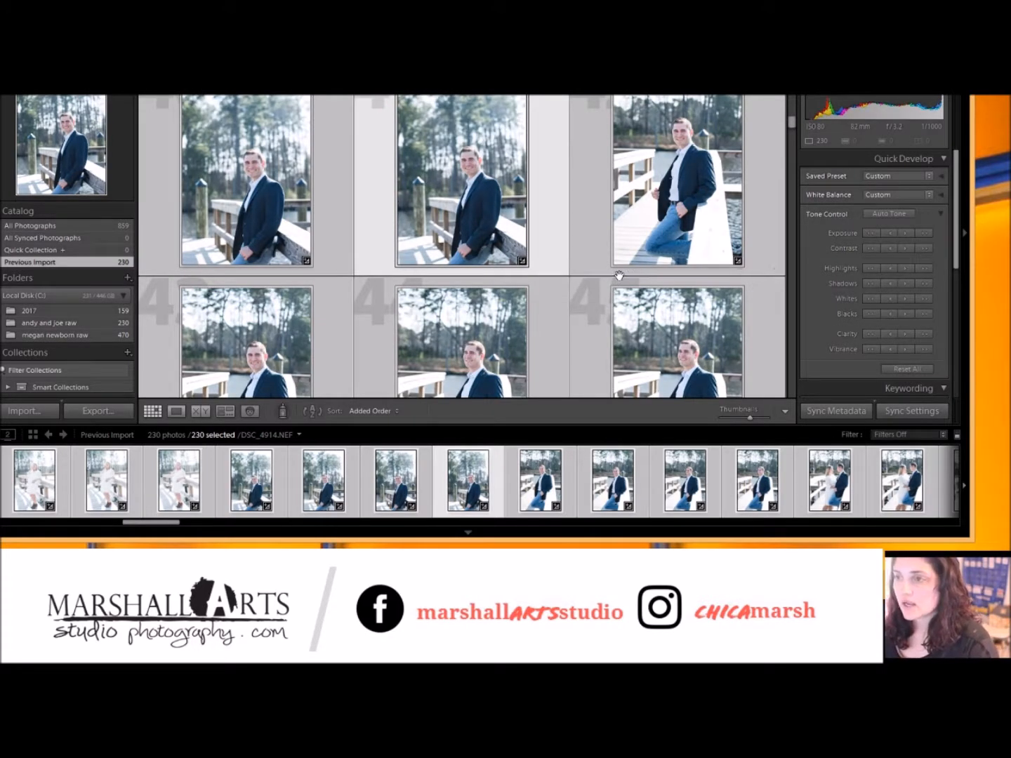
{"action": "scroll", "coordinate": [618, 277], "scroll_direction": "down", "scroll_amount": 2}
{"action": "scroll", "coordinate": [620, 281], "scroll_direction": "down", "scroll_amount": 2}
{"action": "left_click", "coordinate": [908, 234]}
{"action": "scroll", "coordinate": [524, 332], "scroll_direction": "down", "scroll_amount": 1}
{"action": "left_click", "coordinate": [540, 483]}
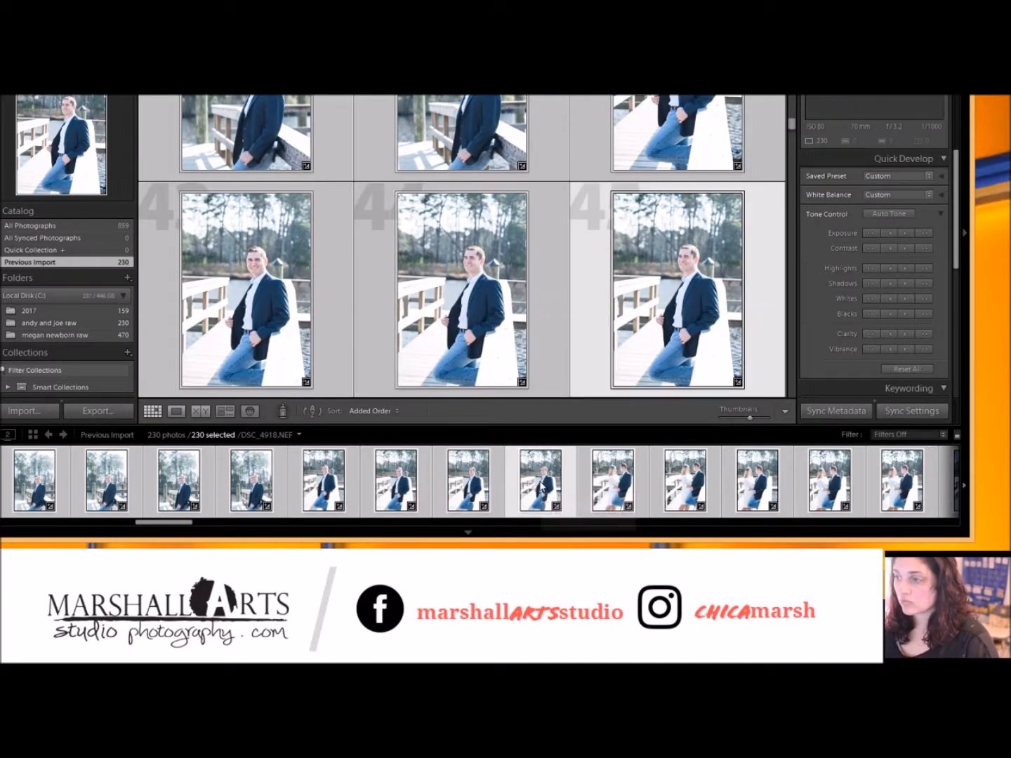